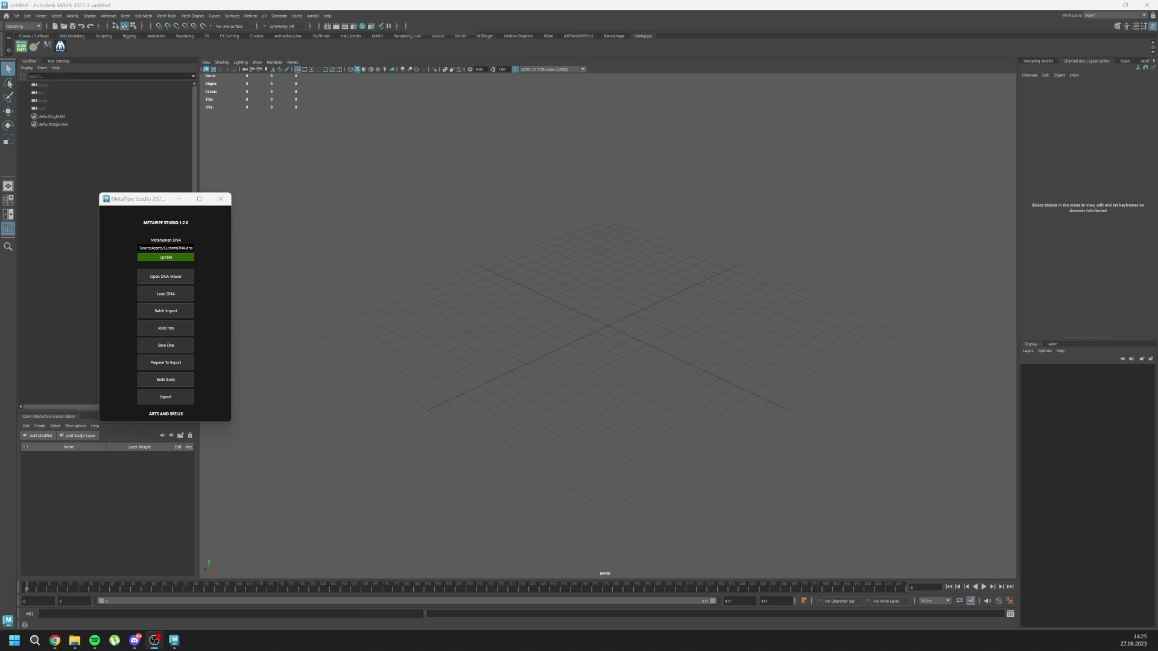
- Load CustomDNA.dna into the DNA Viewer with LOD 0 meshes, enabling joints, blend shapes and skin cluster
click(167, 258)
click(160, 278)
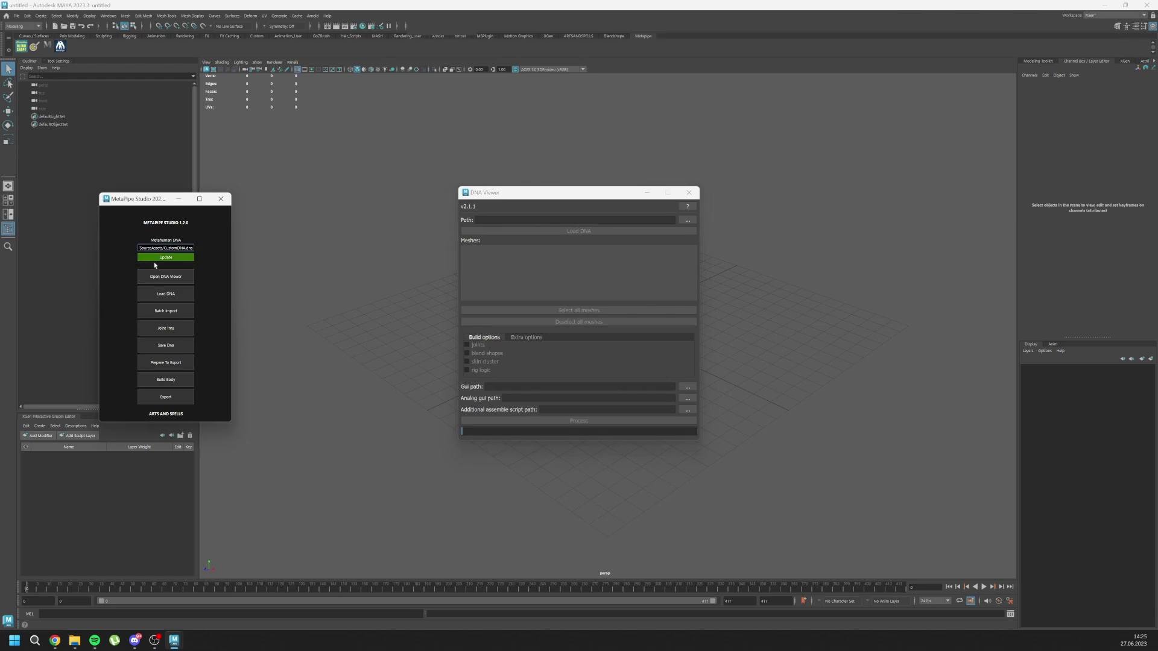
triple_click(152, 249)
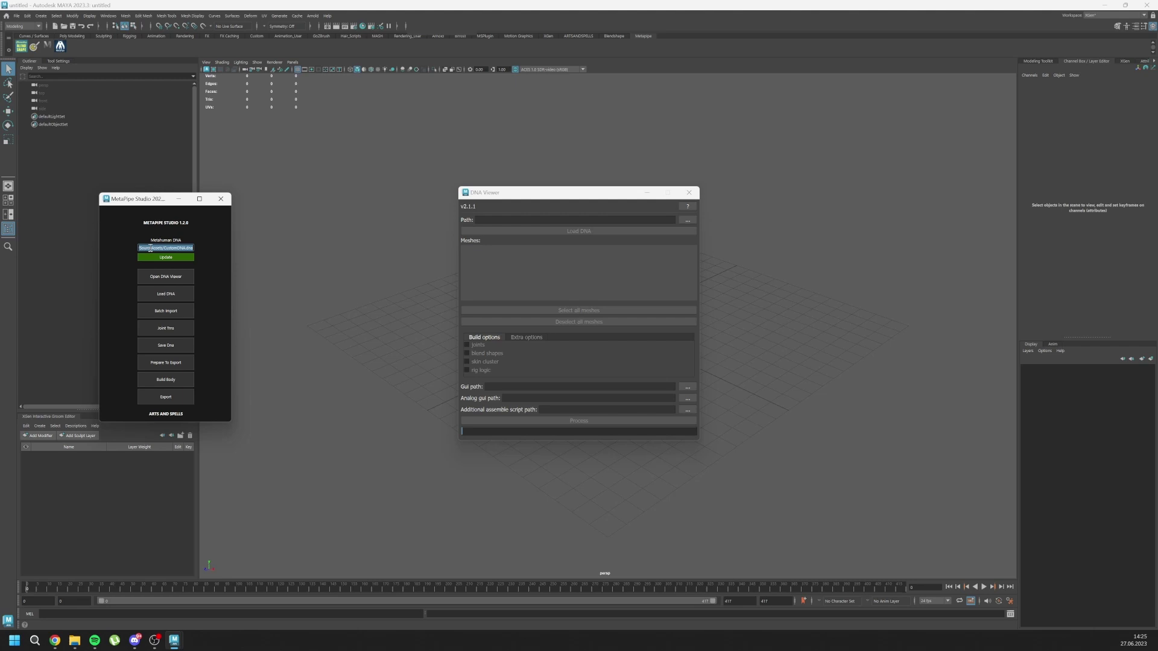
click(487, 220)
key(ctrl+v)
click(513, 229)
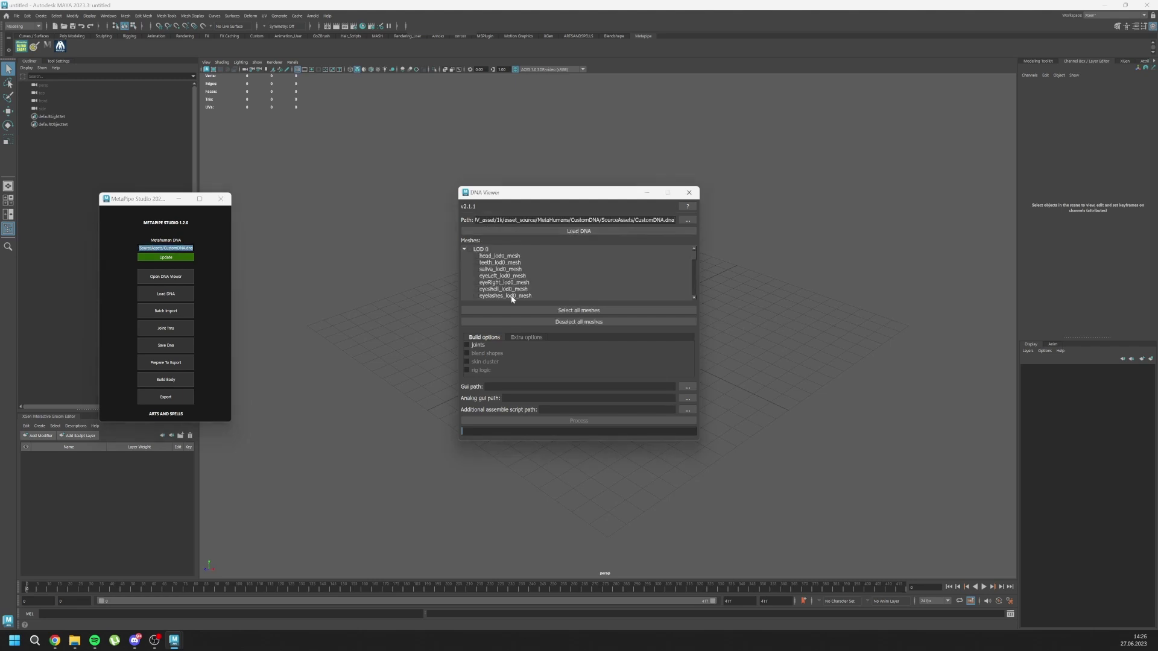
click(467, 345)
click(478, 364)
- Set gui.ma, analog_gui.ma and the assemble script from dna_calibration/data, then process the head rig
click(685, 387)
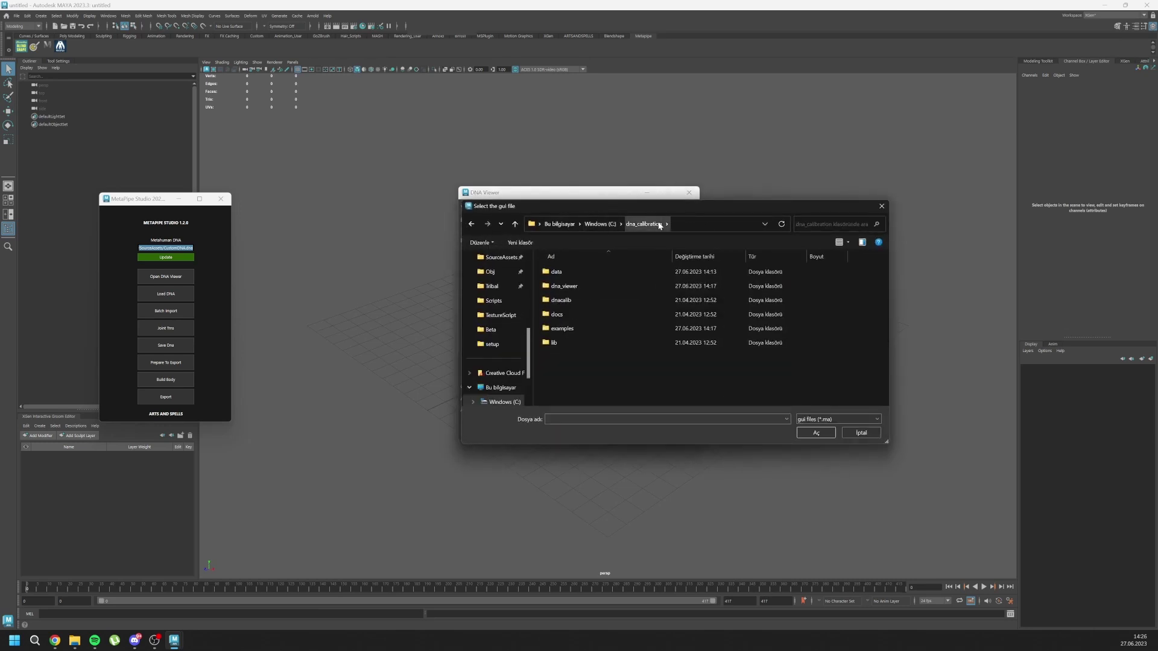
double_click(555, 271)
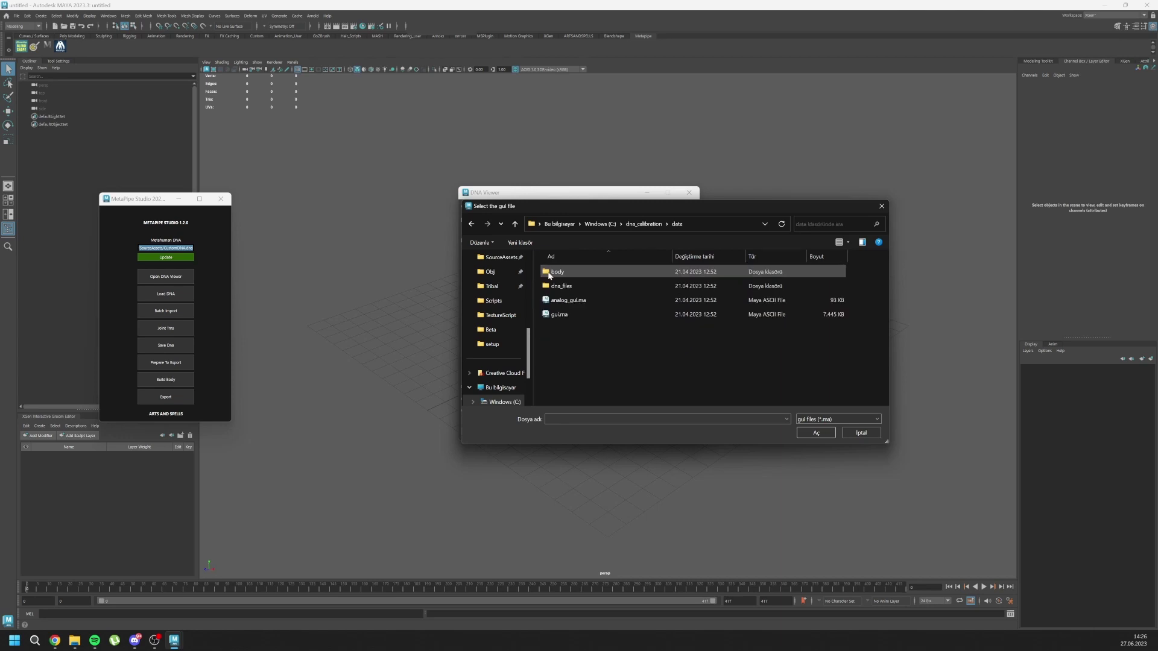
double_click(556, 315)
double_click(554, 307)
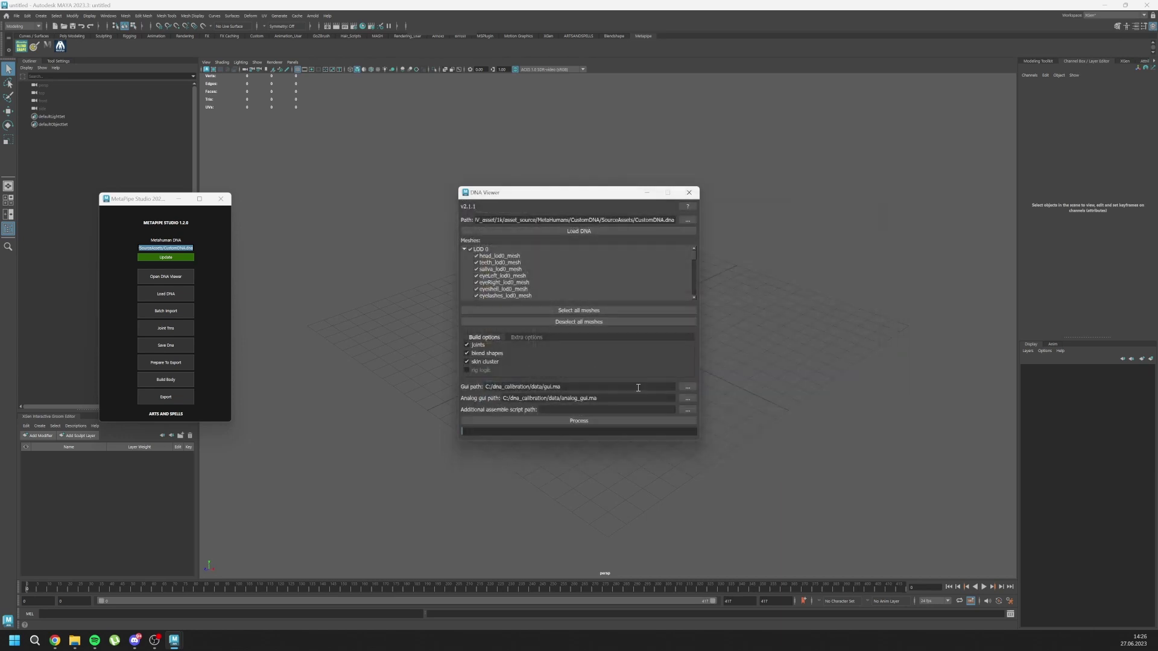
click(688, 409)
double_click(555, 314)
click(545, 420)
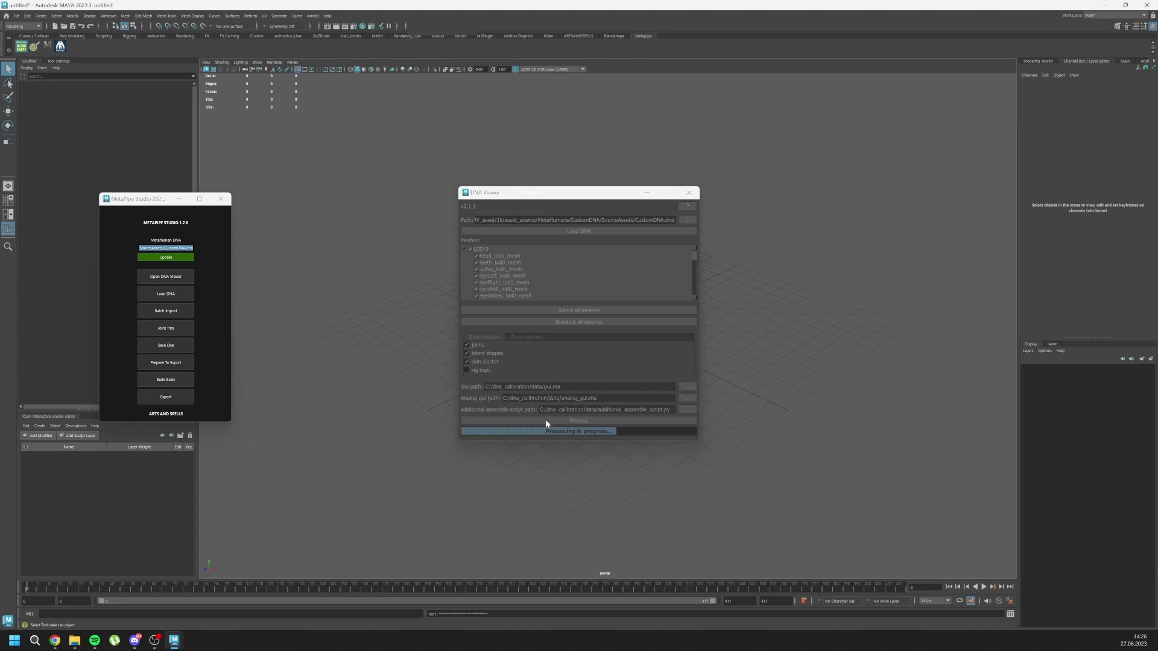
alt+drag(566, 269, 516, 369)
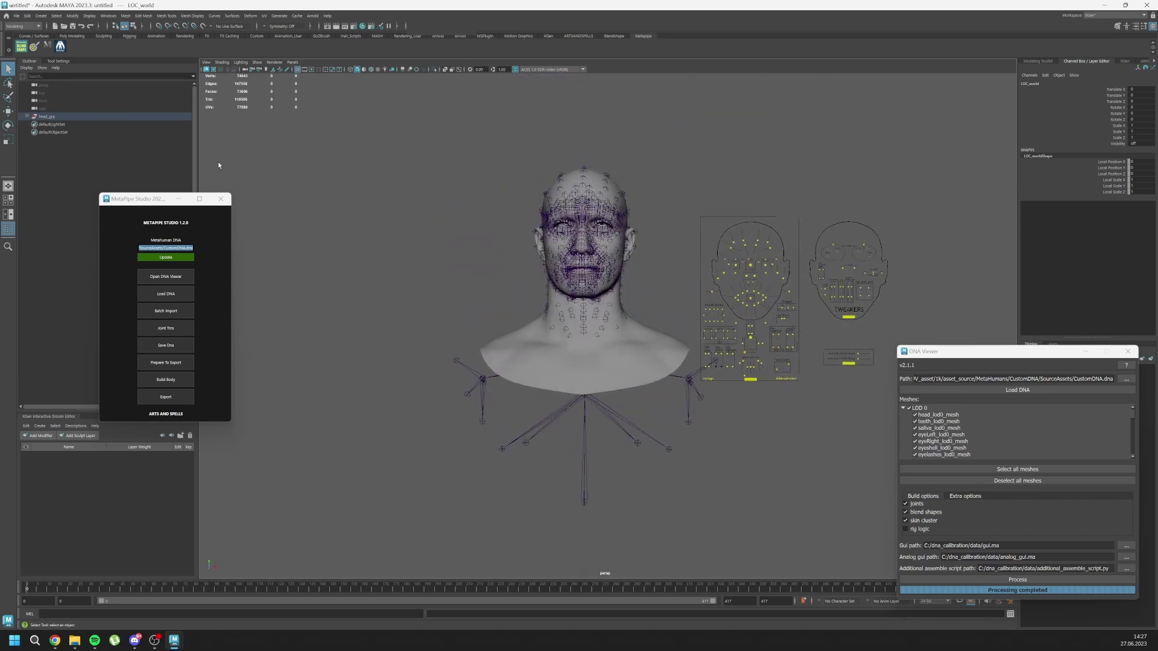
- Save the scene as Custom Head.mb in the dna_calibration data folder
click(16, 15)
click(38, 56)
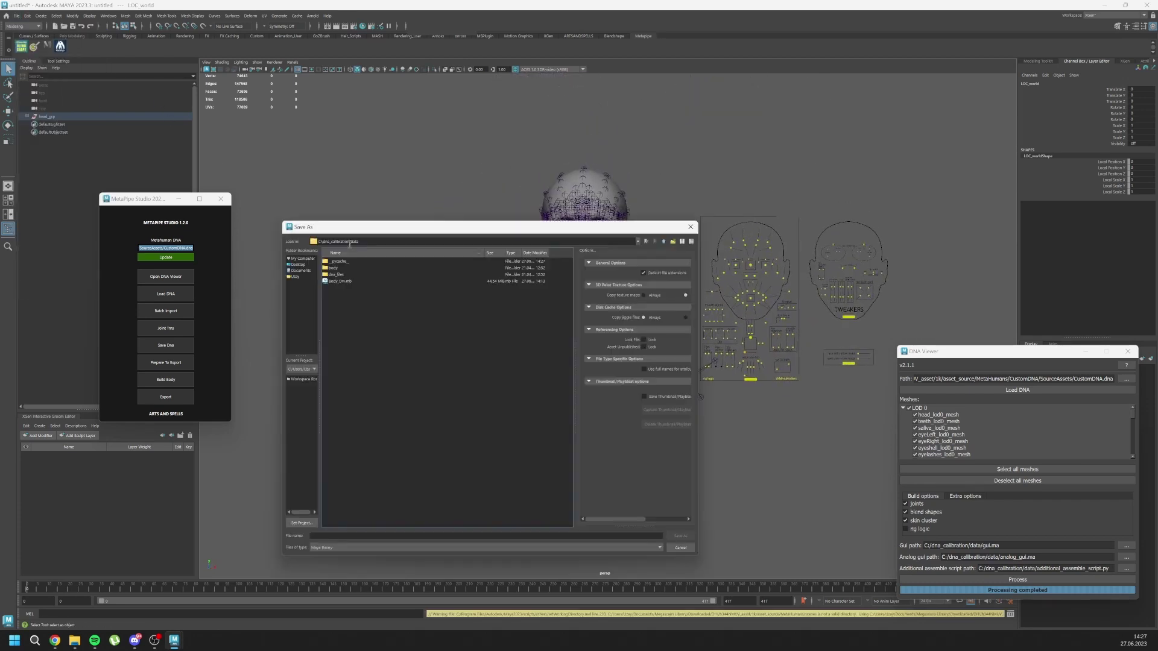
click(339, 535)
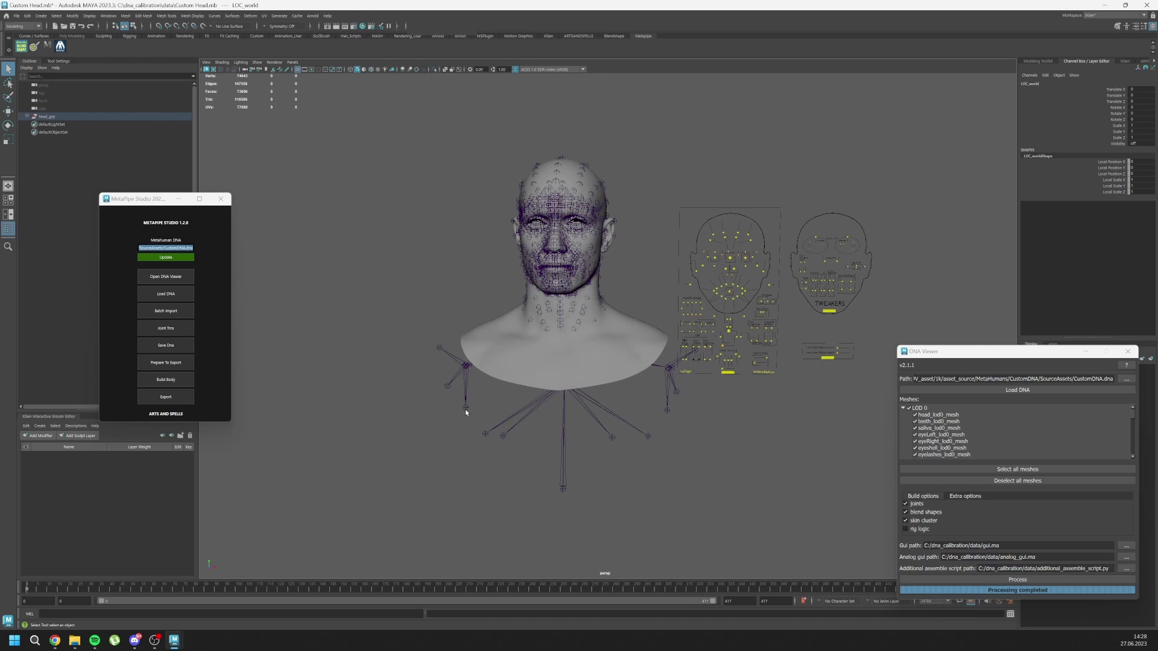
- Test-move the CTRL_C_mouth control twice, undoing each move
click(728, 294)
key(w)
drag(728, 294, 736, 315)
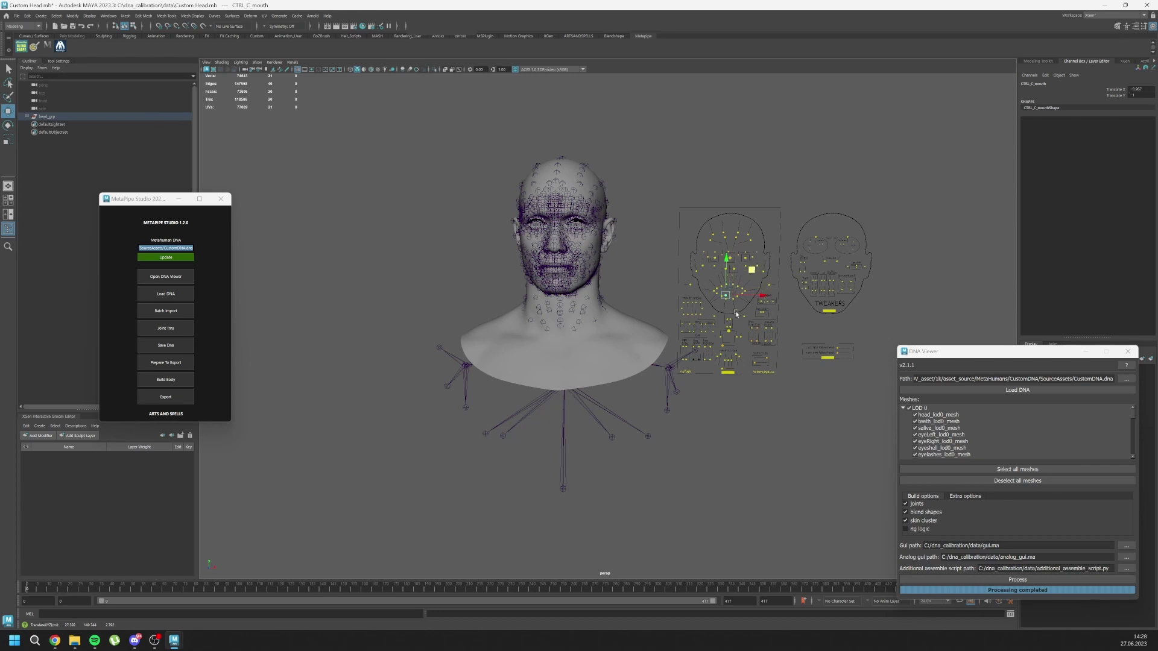
key(ctrl+z)
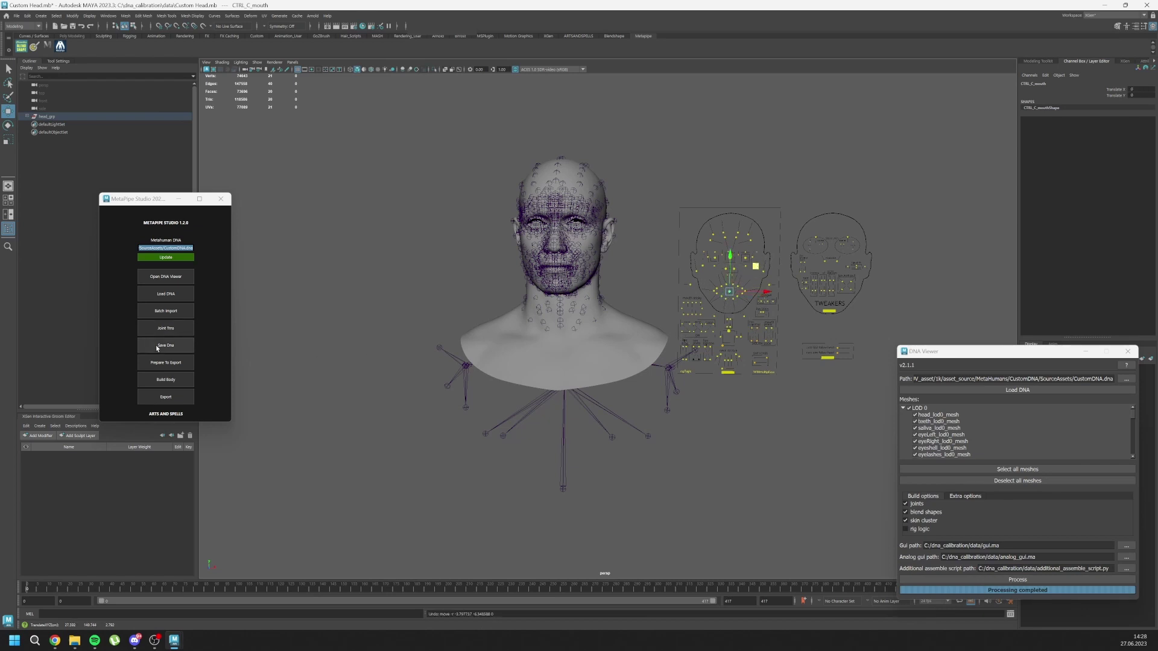
mouse_move(729, 291)
mouse_down()
mouse_move(745, 287)
mouse_move(703, 298)
mouse_up()
key(ctrl+z)
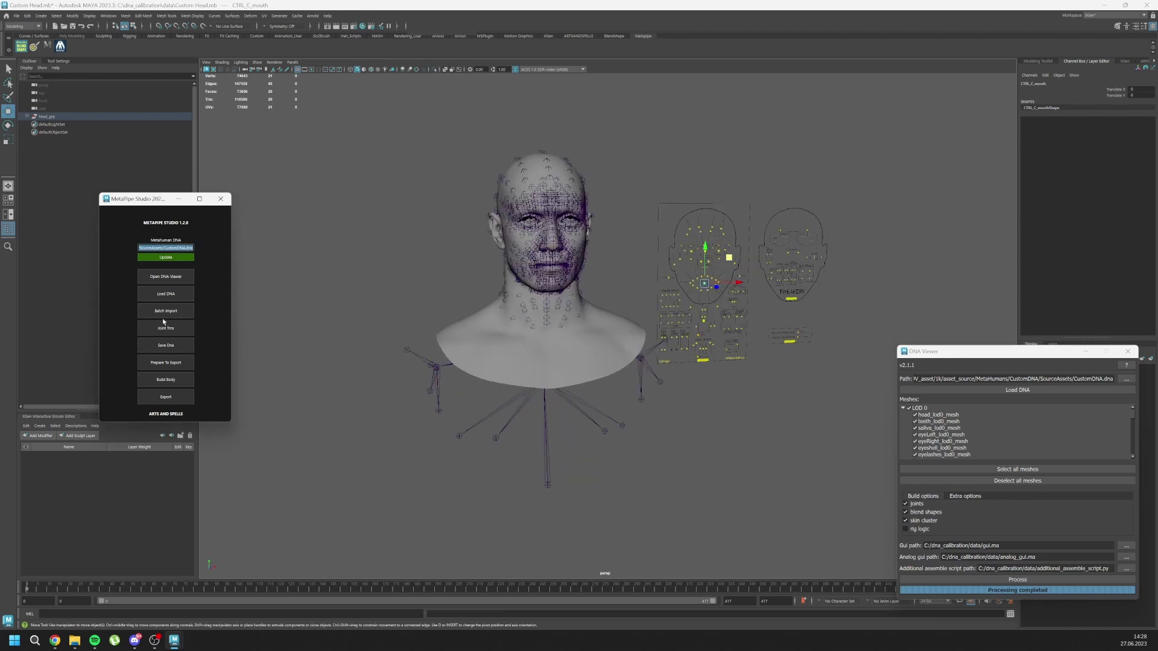
- Batch import the EyeL, EyeR, Head and Body .obj files
click(164, 311)
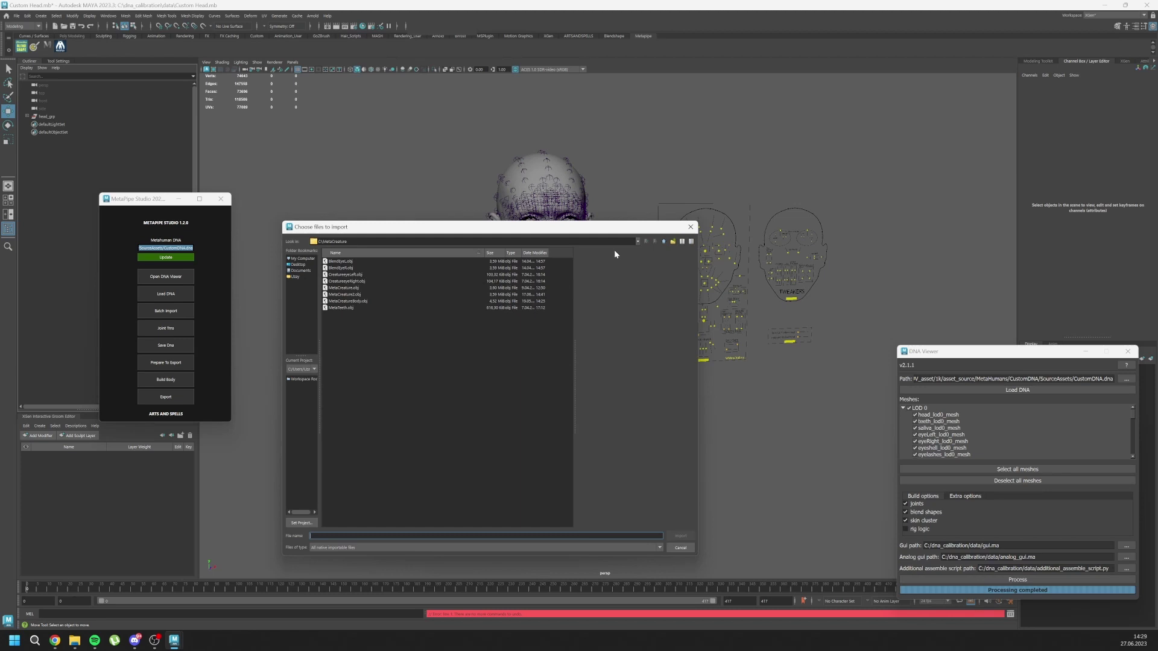
drag(333, 269, 338, 279)
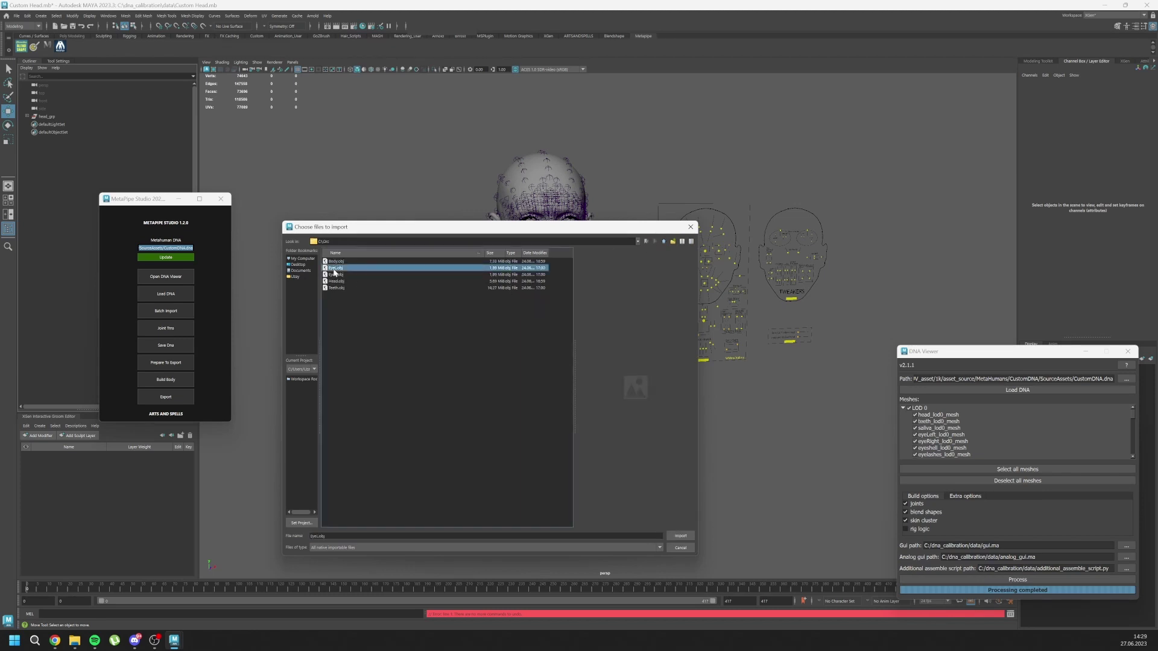
ctrl+click(335, 262)
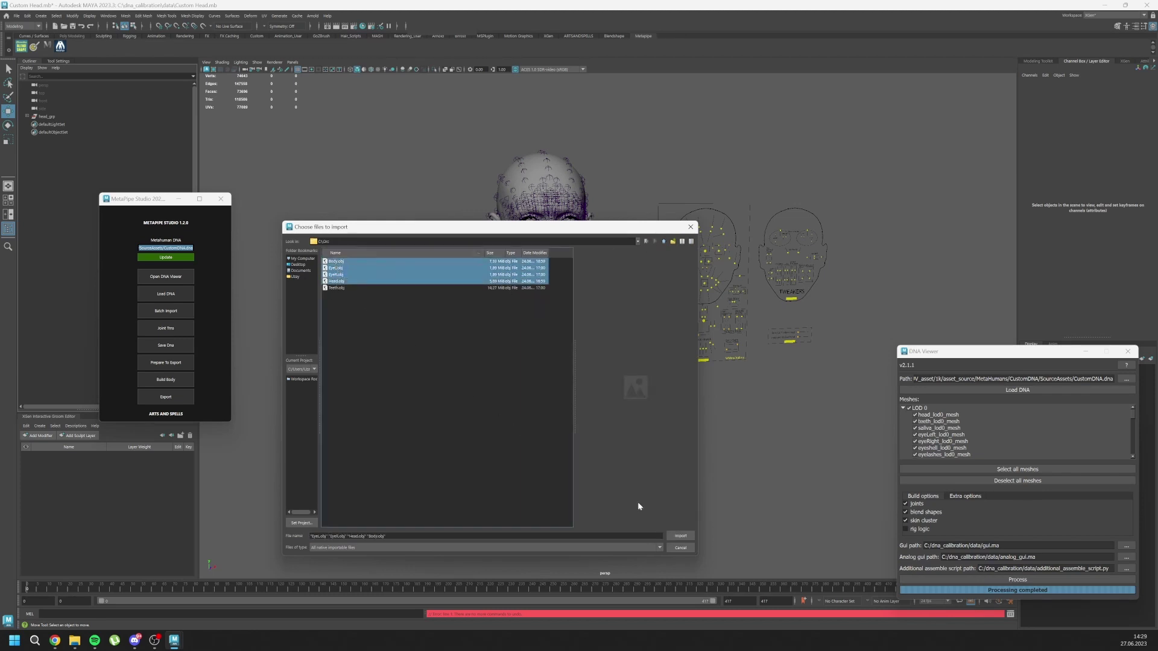
click(680, 536)
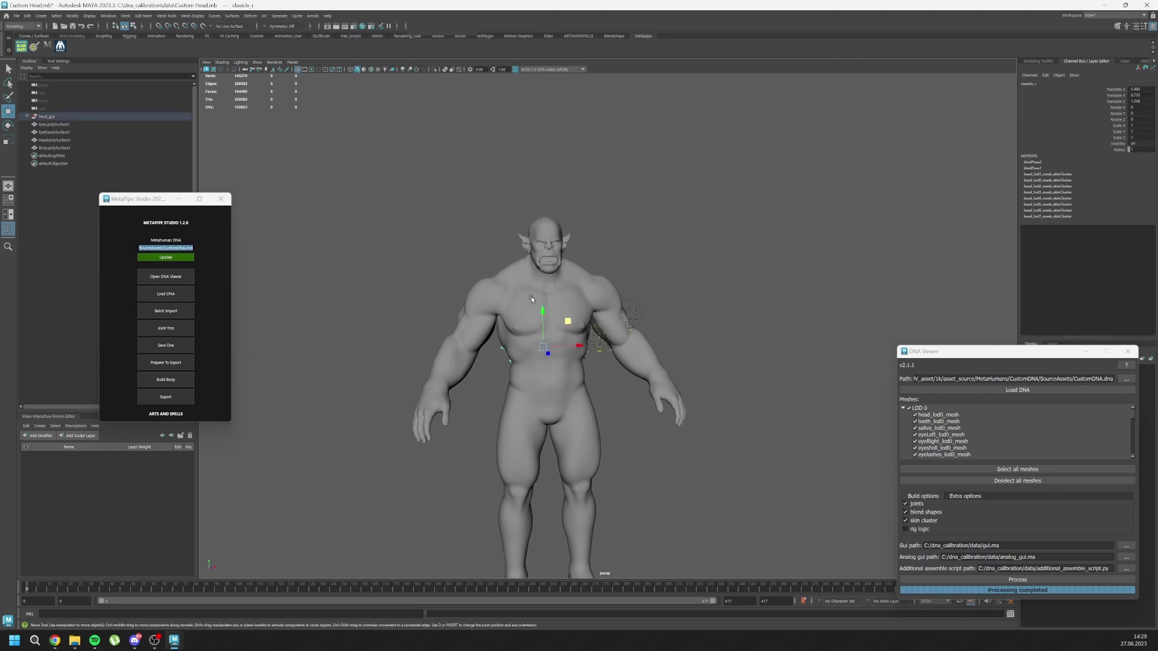
- Move the imported orc meshes aside and select the eyes, head and body in the Outliner
click(531, 272)
middle_drag(522, 276, 530, 269)
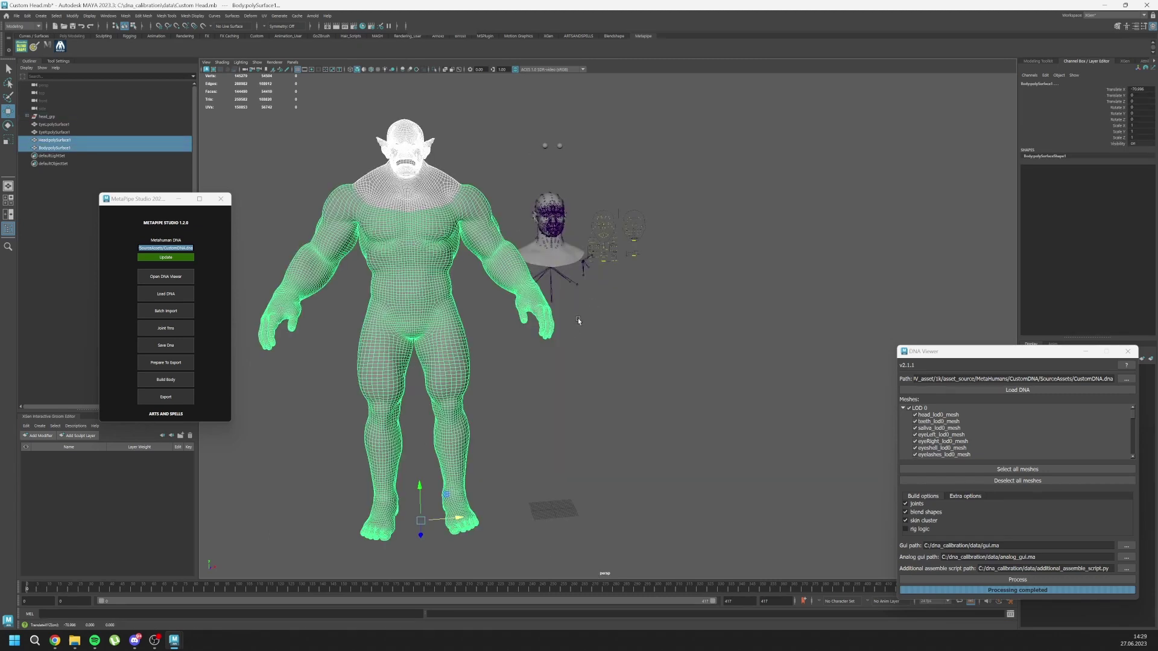
click(572, 338)
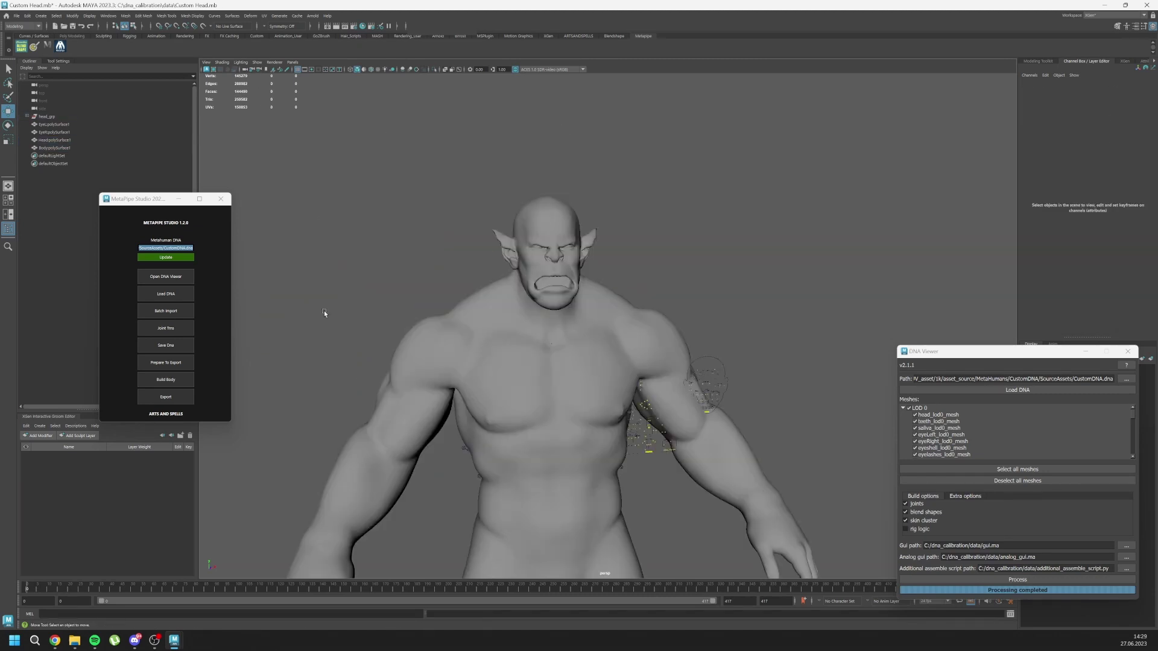
click(55, 139)
shift+click(53, 124)
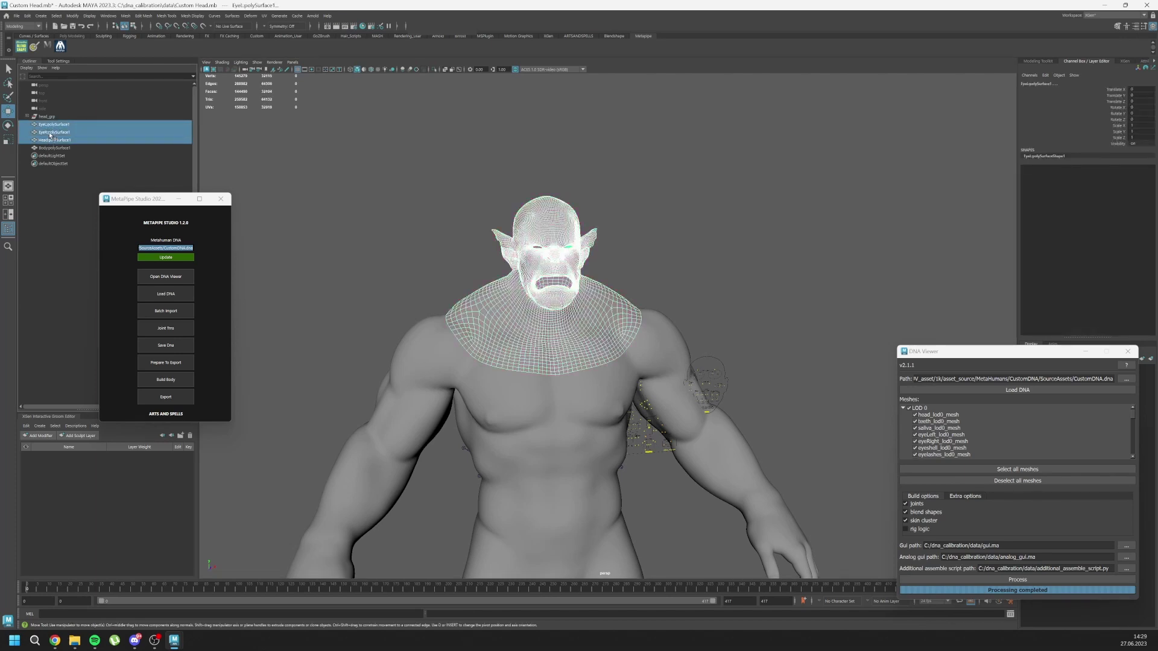
shift+click(53, 147)
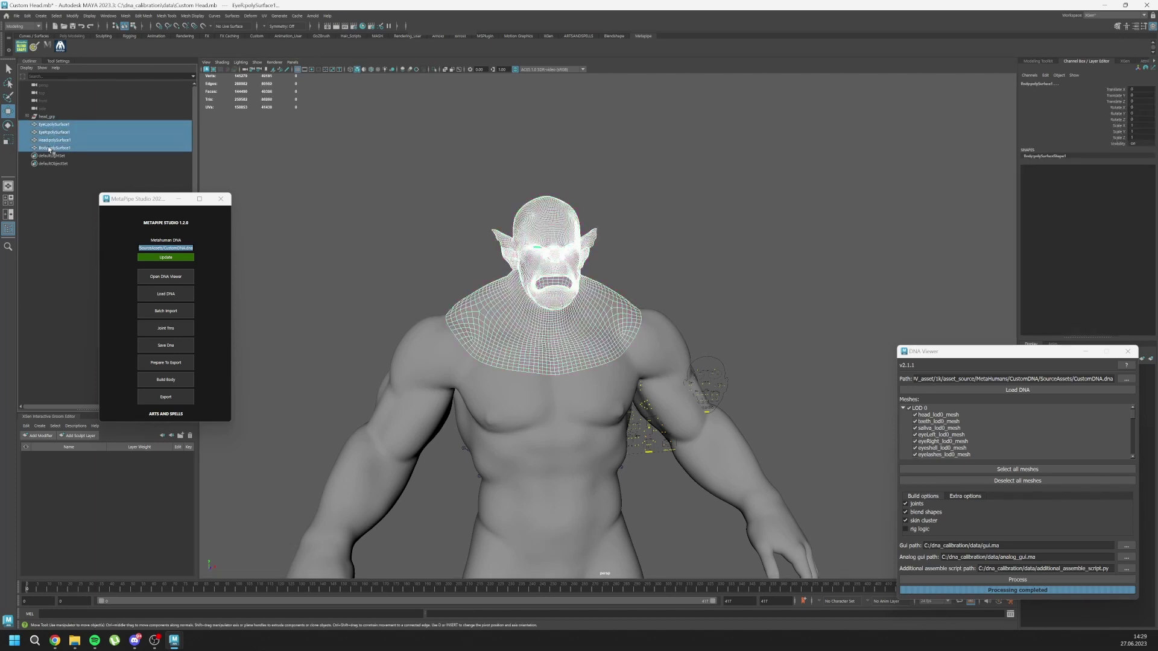
- Save the orc head shape into the DNA, producing the CustomDNA_modified rig
click(298, 335)
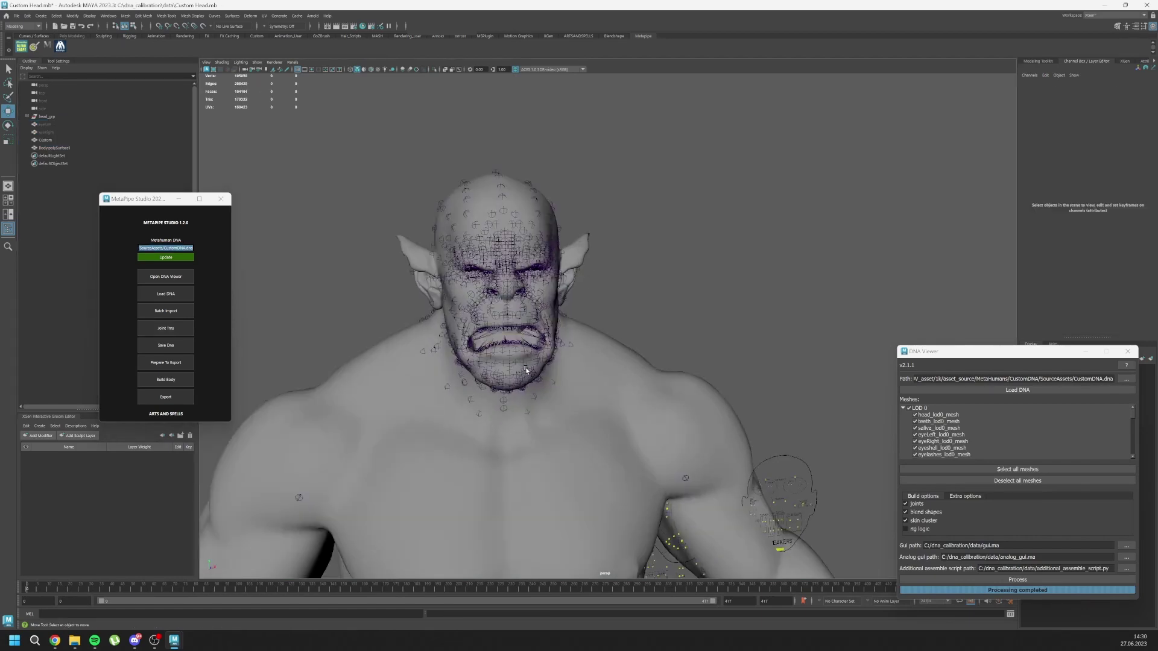
mouse_move(298, 335)
alt+mouse_down()
mouse_move(696, 385)
mouse_move(543, 374)
alt+mouse_up()
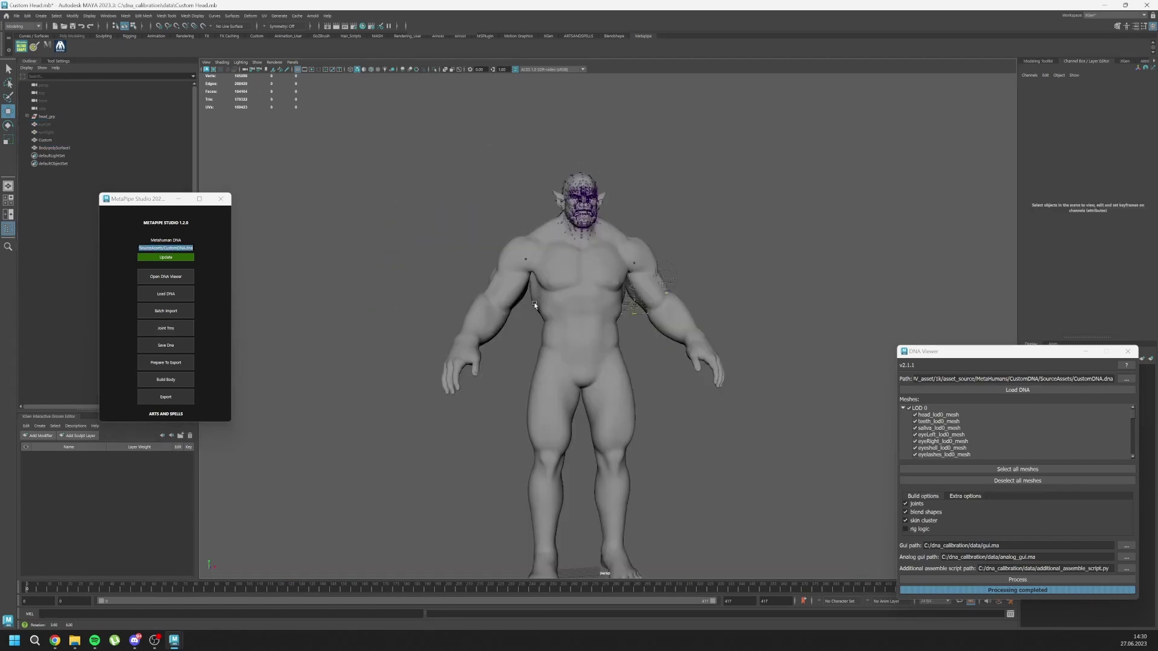
click(163, 349)
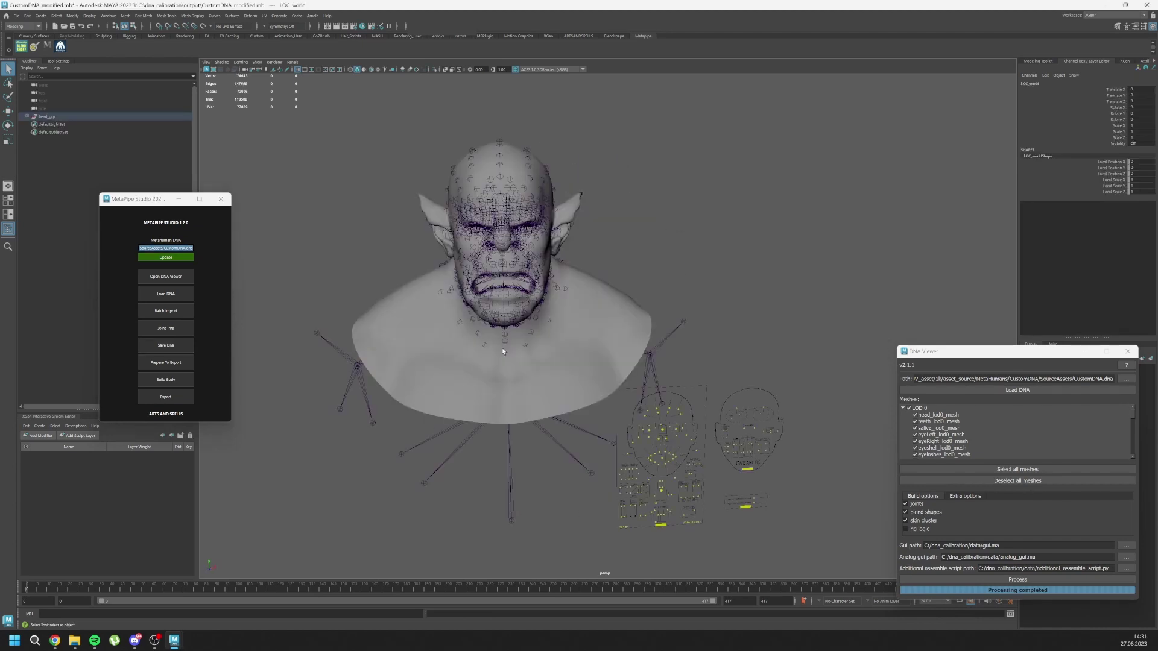
- Raise the mouth control to test that it deforms the orc face
key(w)
click(657, 460)
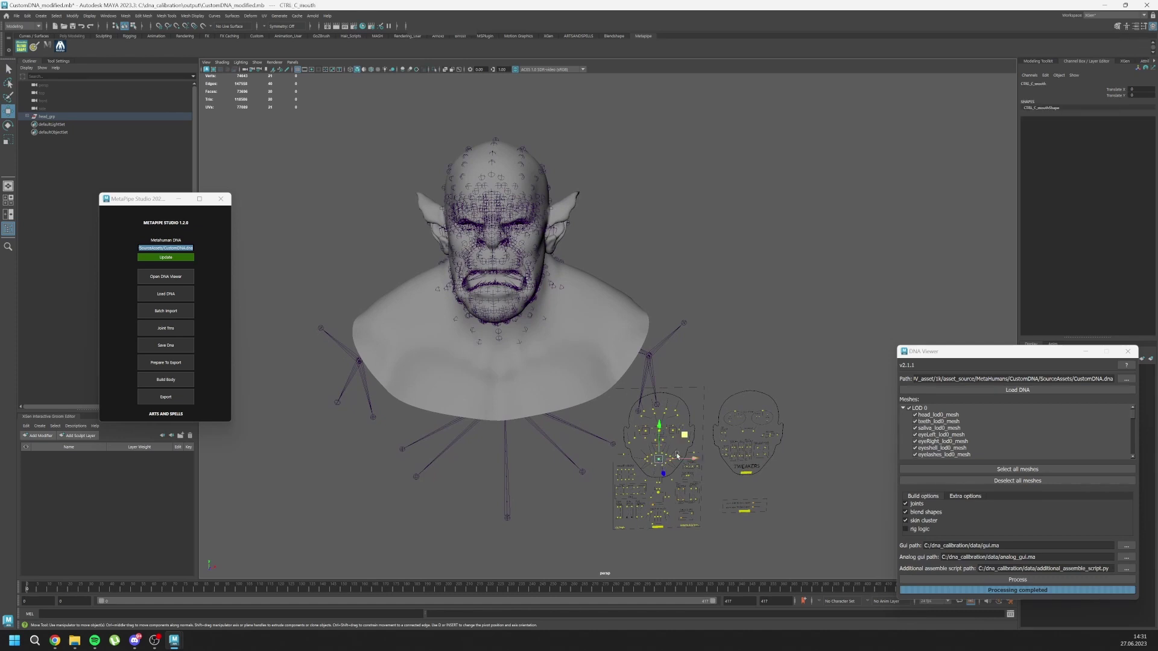
mouse_move(658, 460)
mouse_down()
mouse_move(662, 449)
mouse_move(657, 460)
mouse_up()
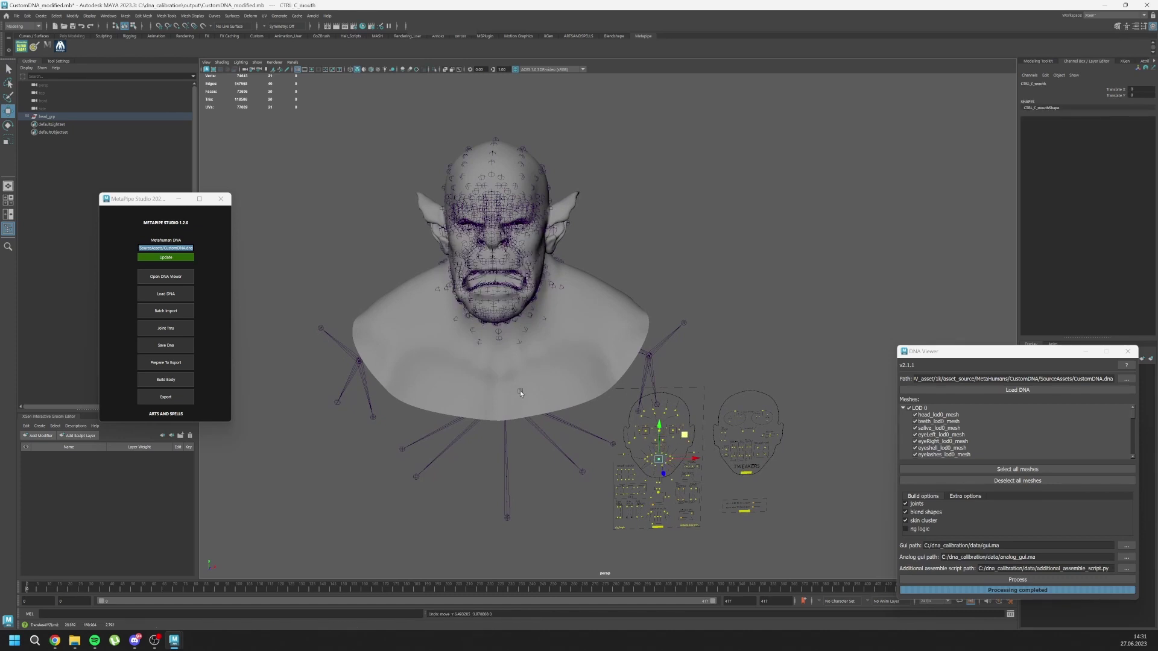
- Deselect the mouth control and prepare the head rig for export
scroll(519, 390, down, 5)
scroll(539, 440, down, 3)
click(539, 439)
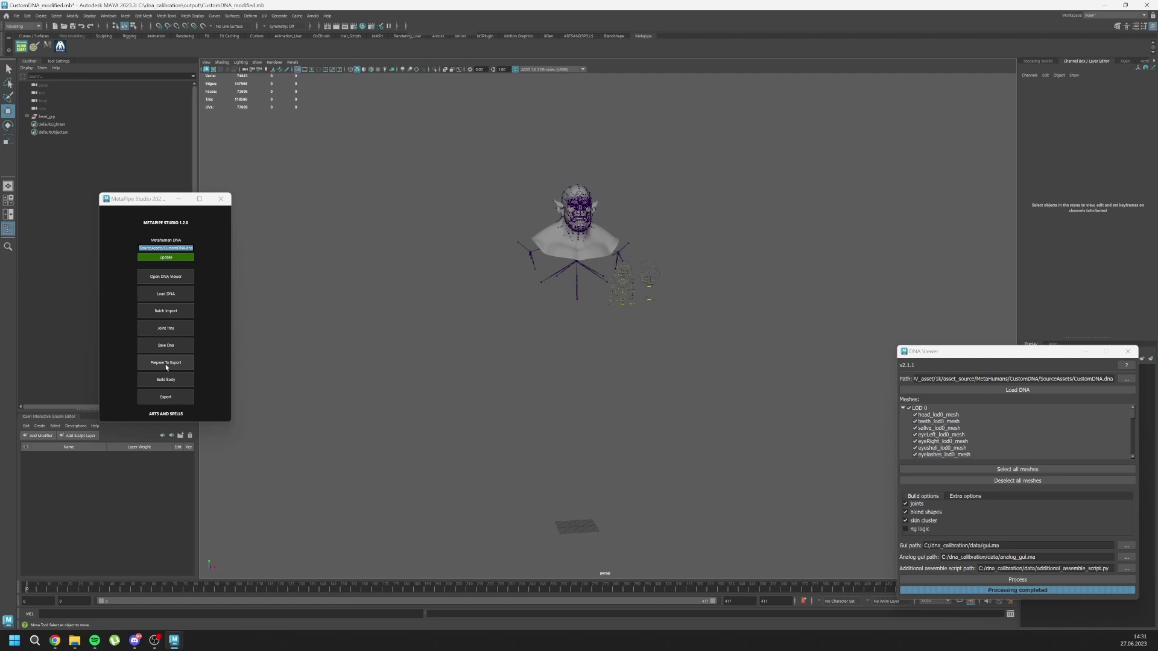
click(162, 363)
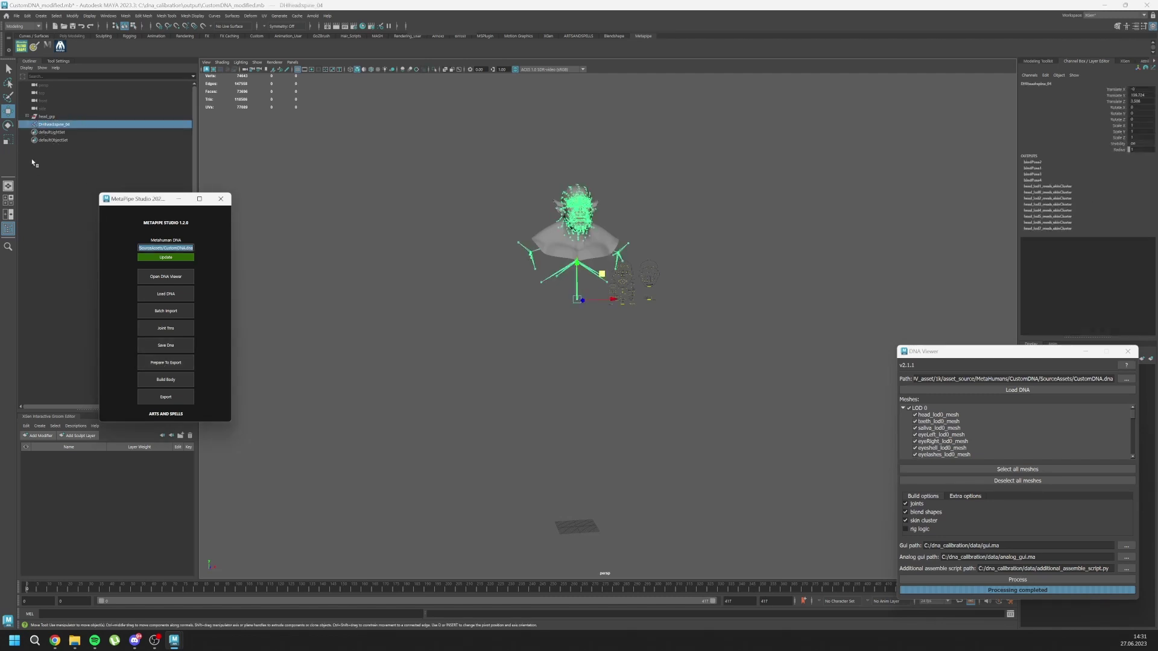
- Import Body.obj and build a rigged MetaHuman body from it
click(428, 283)
key(f)
click(165, 313)
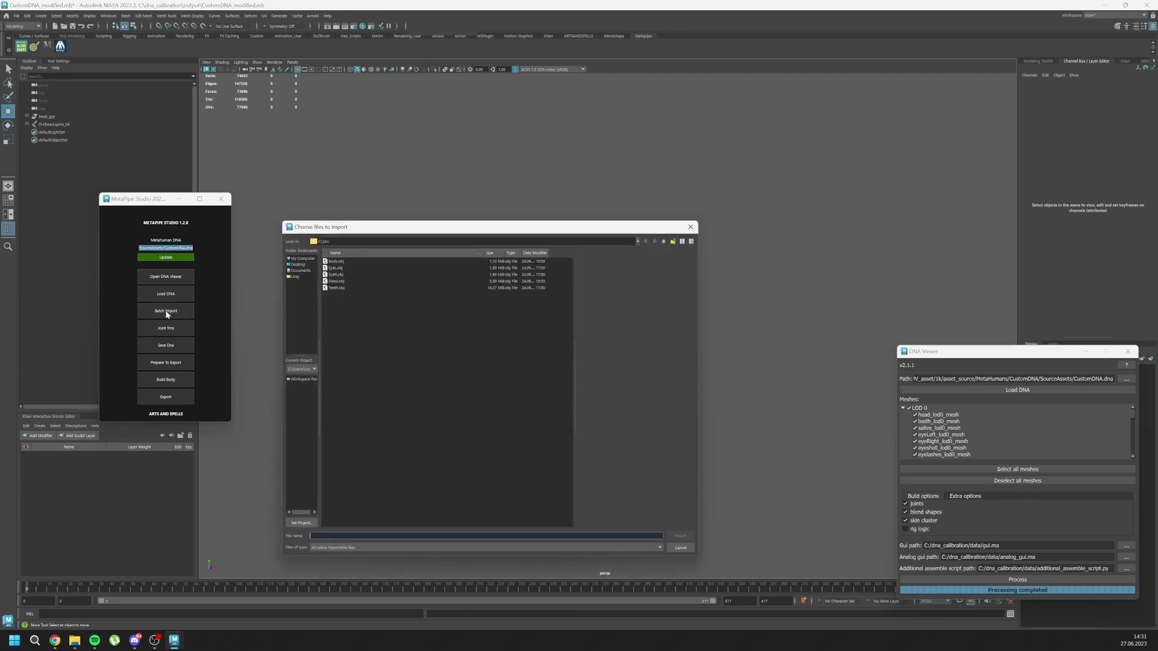
click(337, 261)
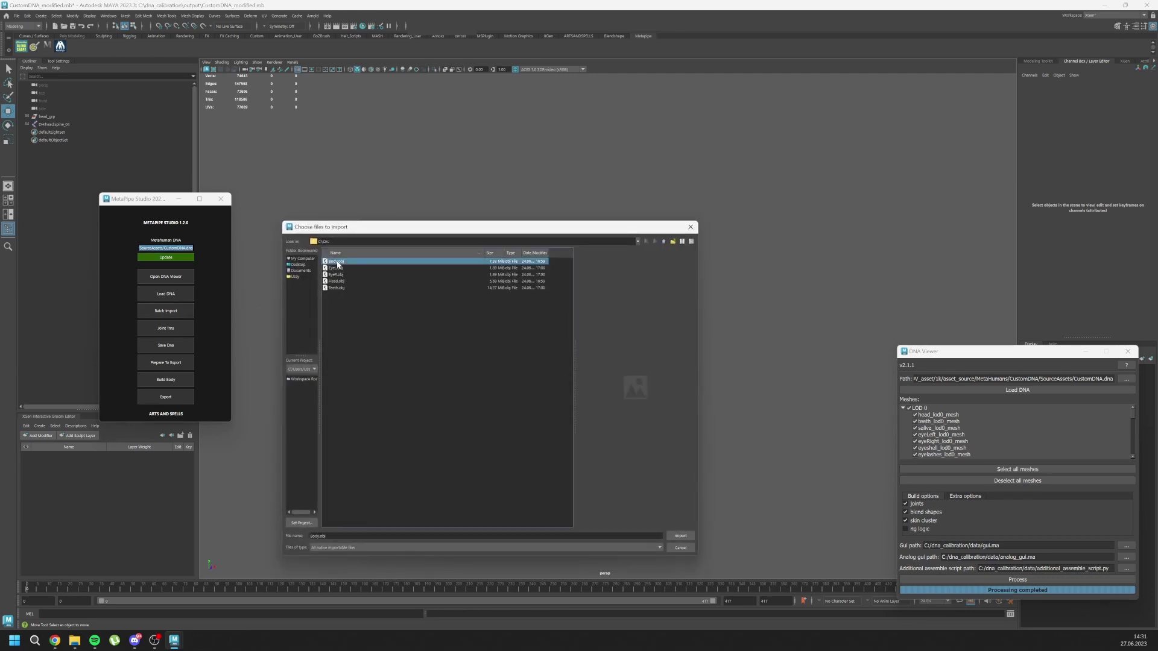
click(680, 535)
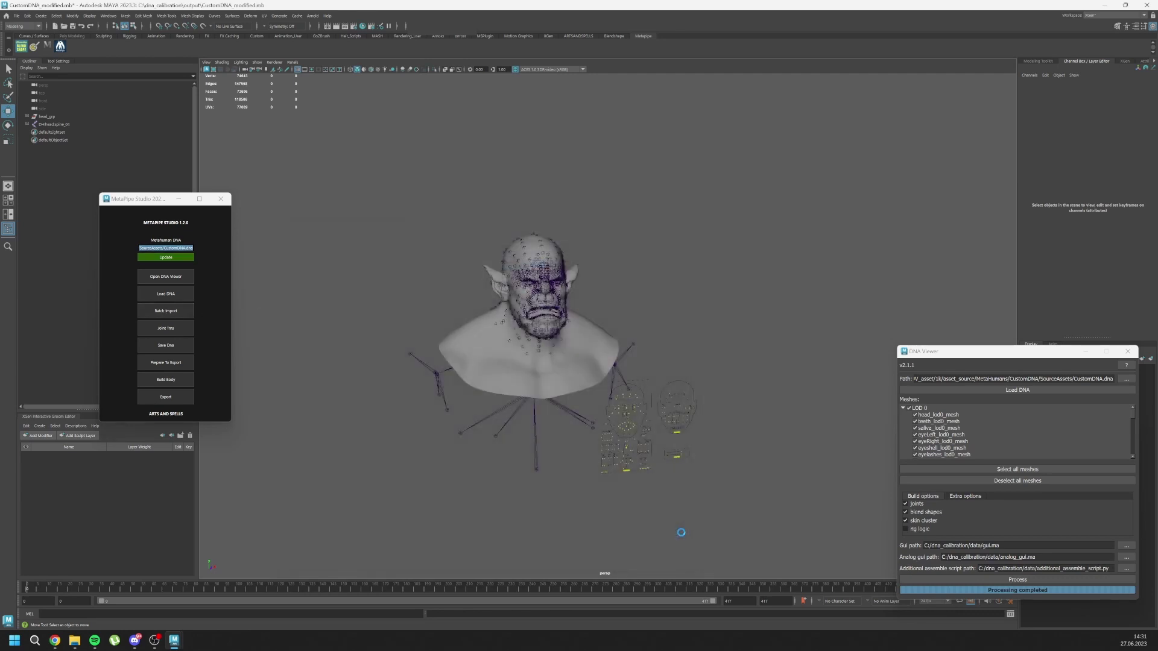
click(166, 380)
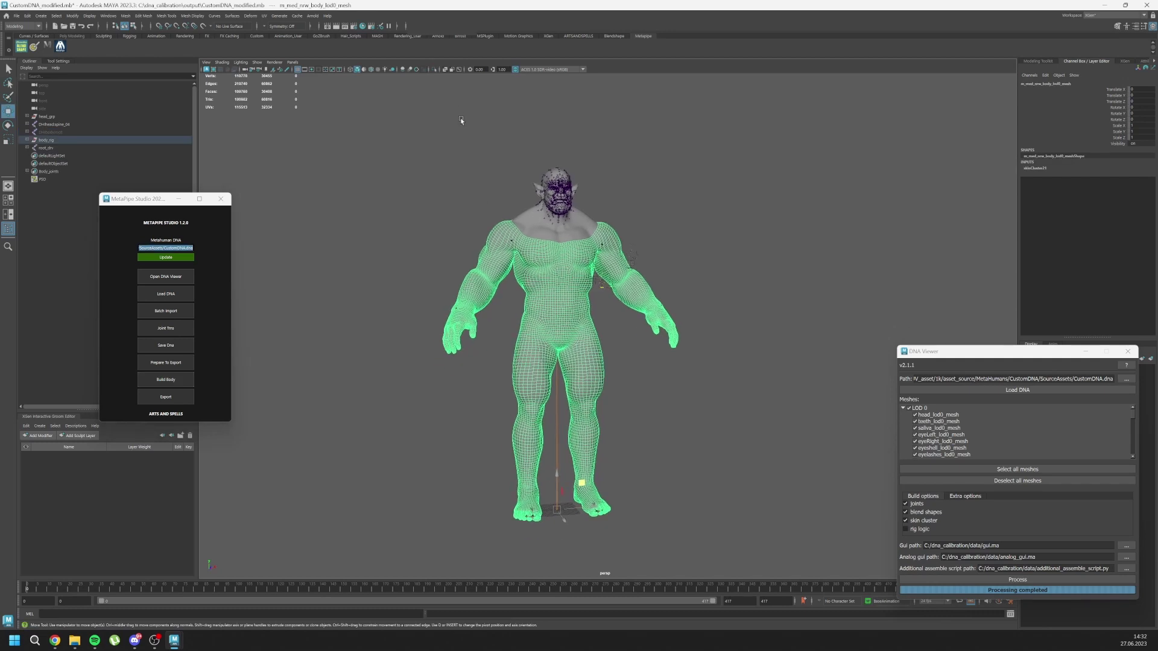
- Show X-ray joints and test-rotate upperarm_r_drv, then undo it and deselect the skeleton
click(459, 70)
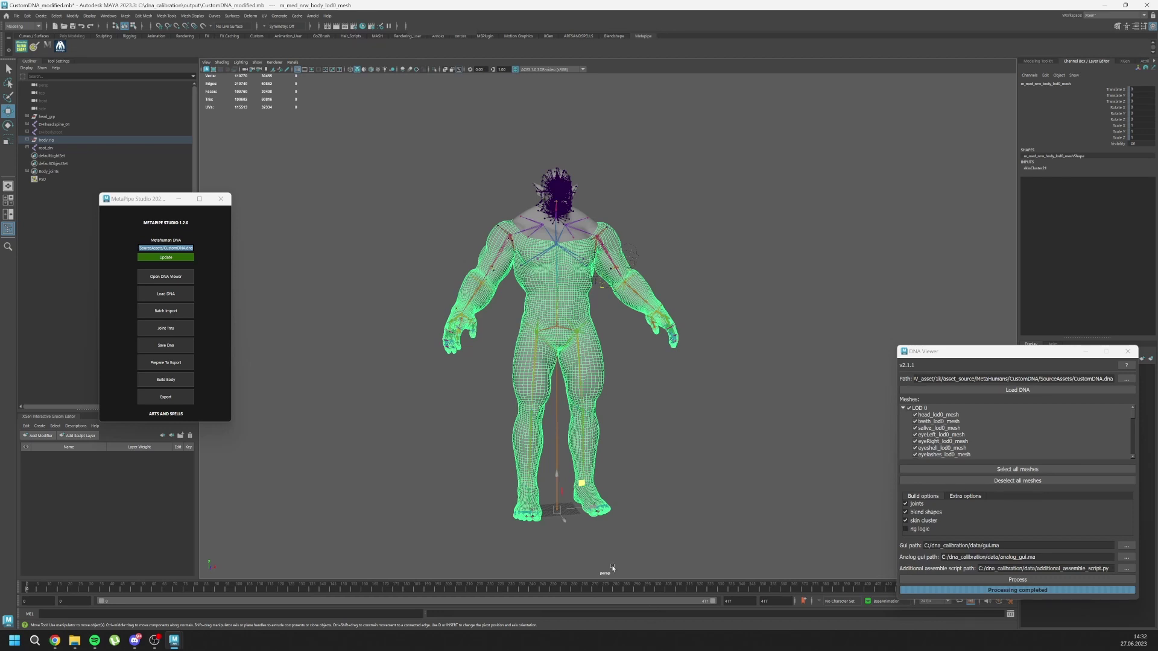
click(499, 261)
key(e)
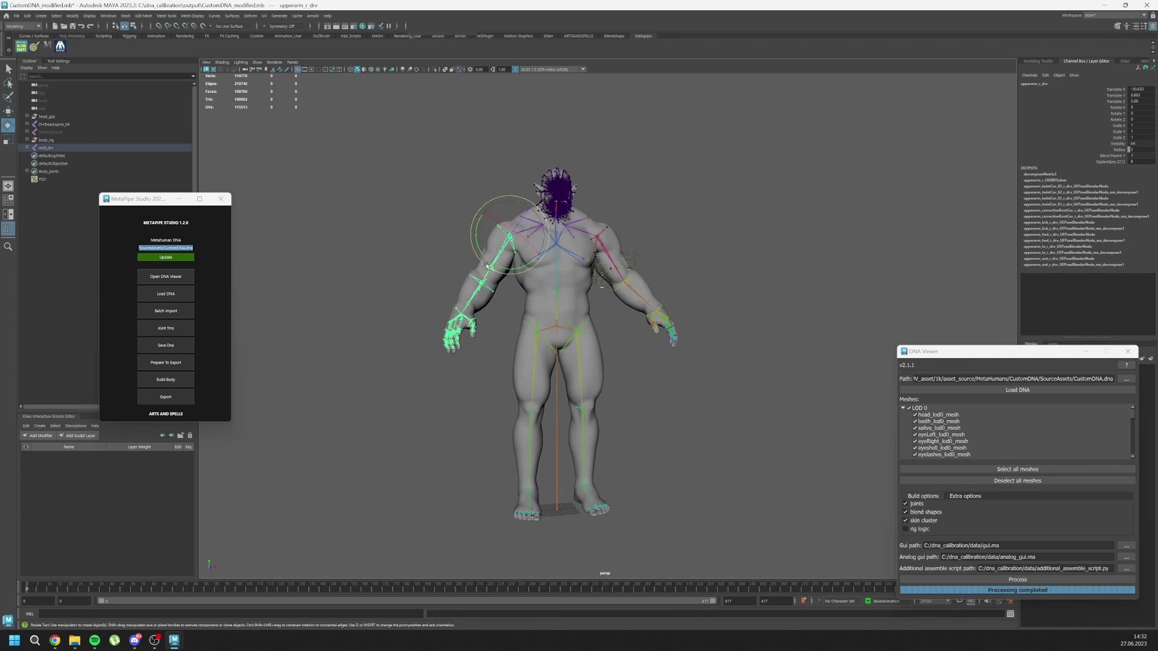
drag(499, 260, 476, 180)
key(ctrl+z)
scroll(538, 426, up, 3)
click(538, 427)
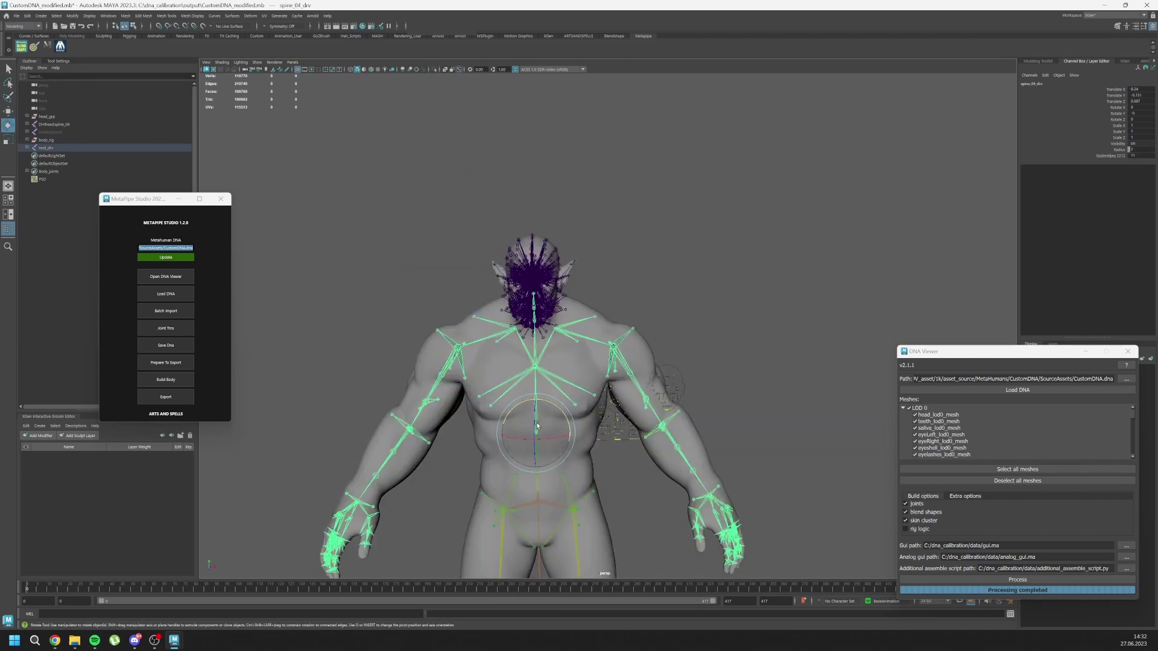
mouse_move(537, 427)
alt+mouse_down()
mouse_move(593, 273)
mouse_move(556, 217)
alt+mouse_up()
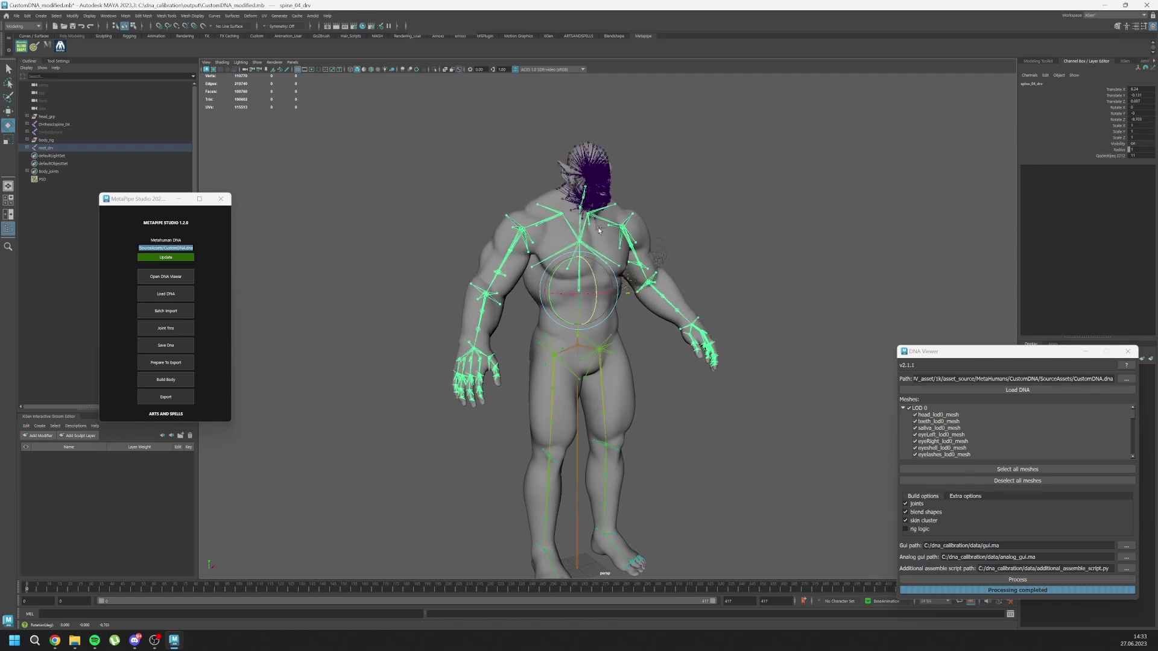
click(548, 277)
scroll(549, 278, up, 2)
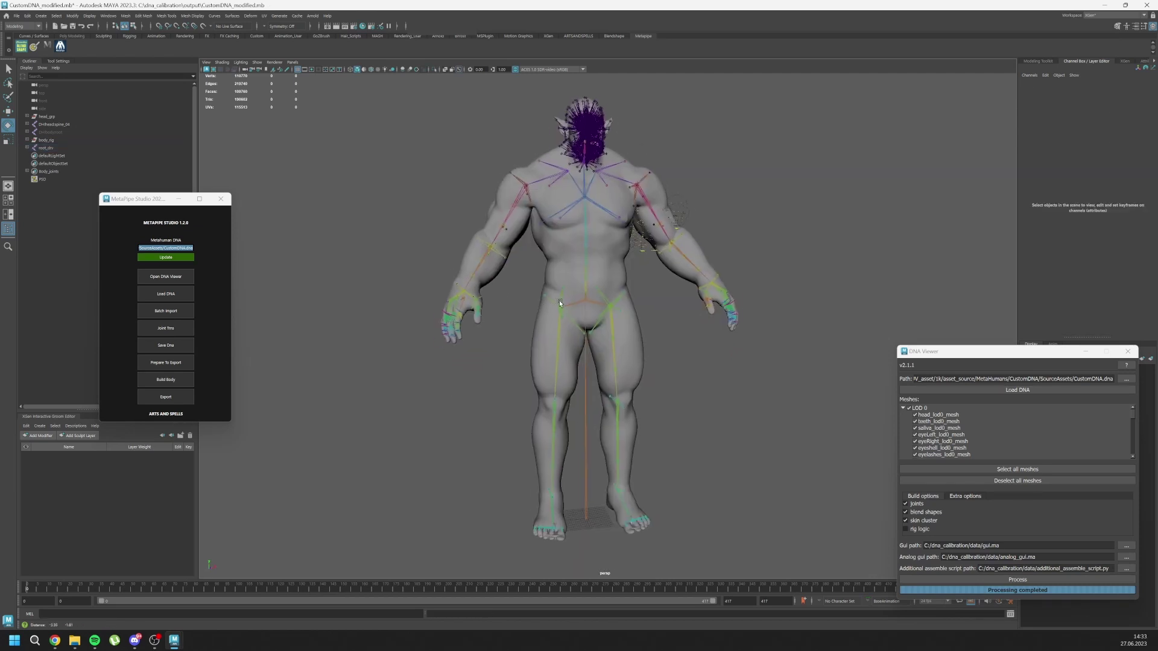
- Delete head LODs 1–7 and the extra face meshes, keeping the LOD 0 head and eyes
click(27, 117)
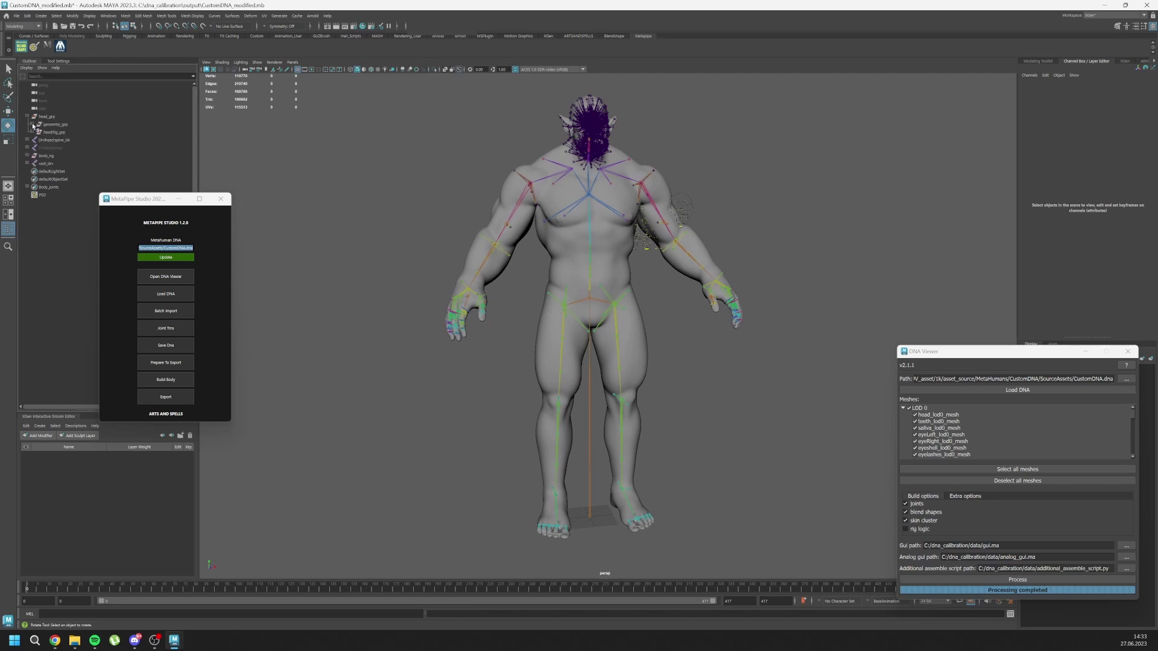
click(31, 124)
click(60, 140)
shift+click(70, 187)
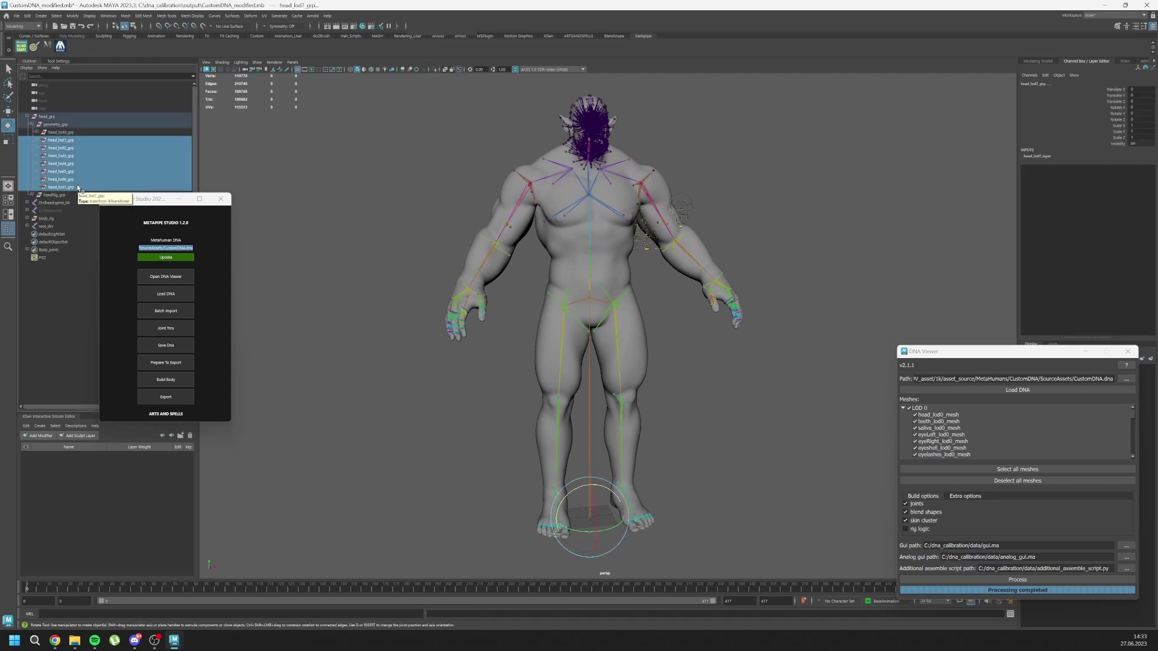
click(36, 132)
click(67, 140)
shift+click(69, 202)
ctrl+click(67, 140)
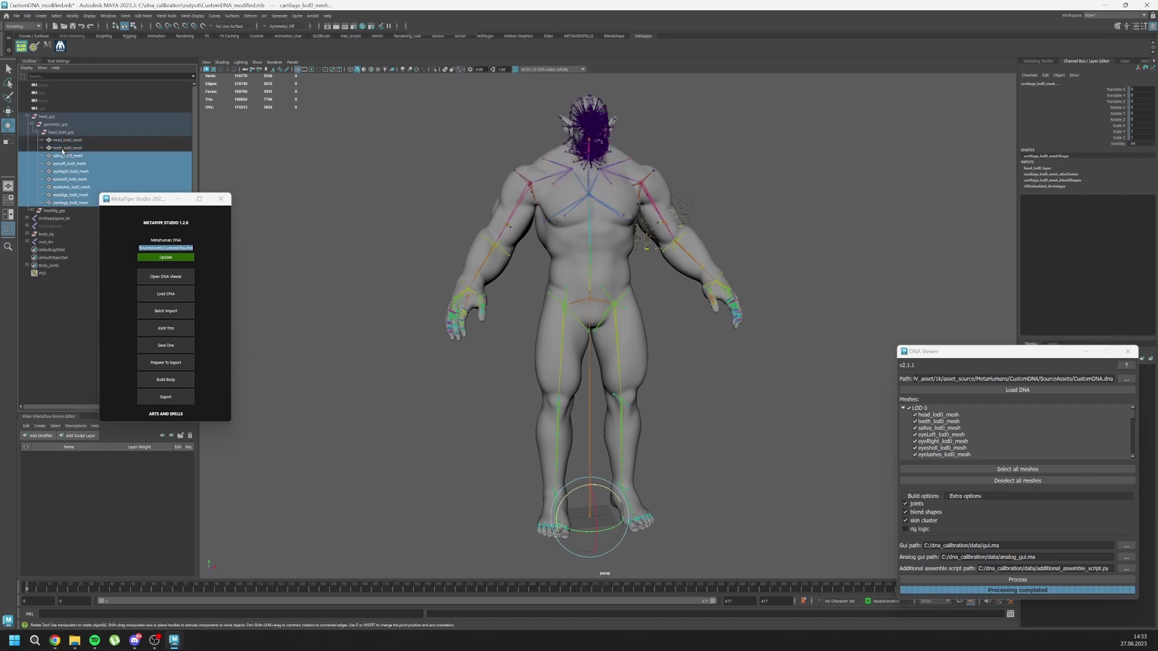
ctrl+click(64, 147)
ctrl+click(67, 171)
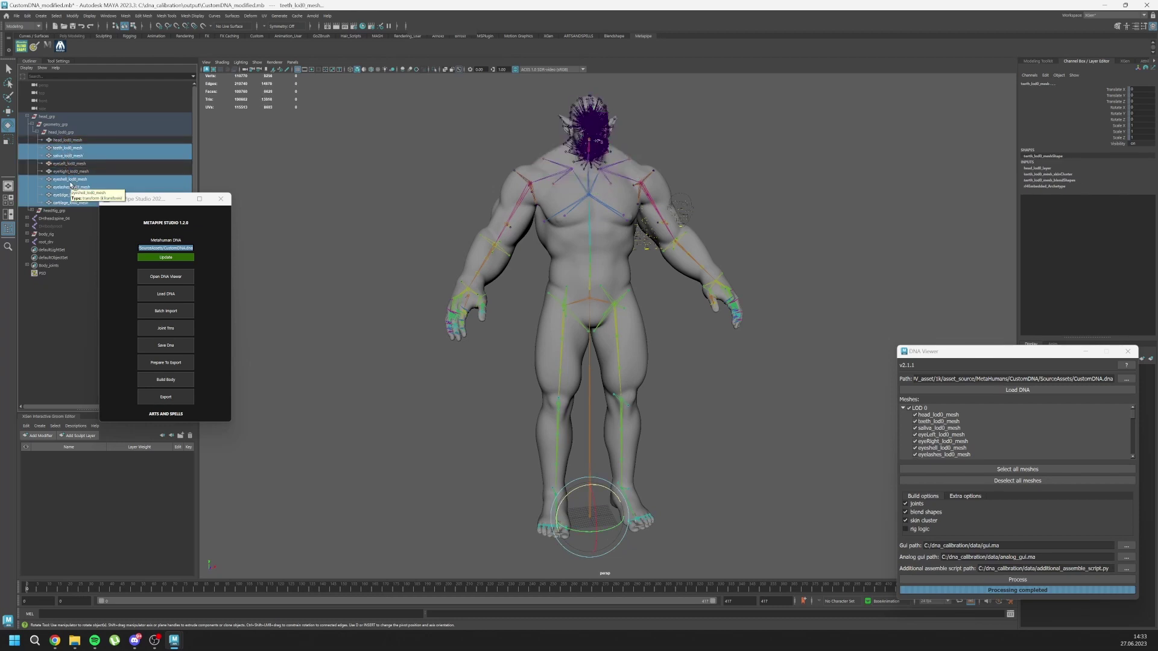
key(Delete)
- Delete the combined and flipflops meshes from body_lod0_grp
click(26, 187)
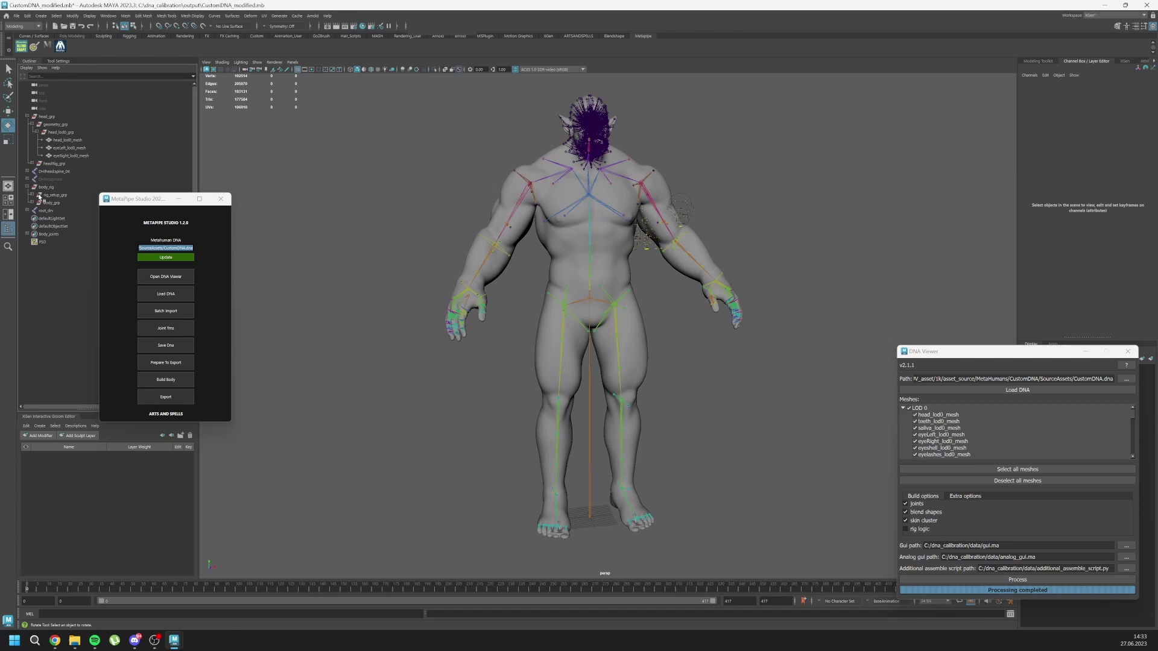
click(36, 211)
click(83, 228)
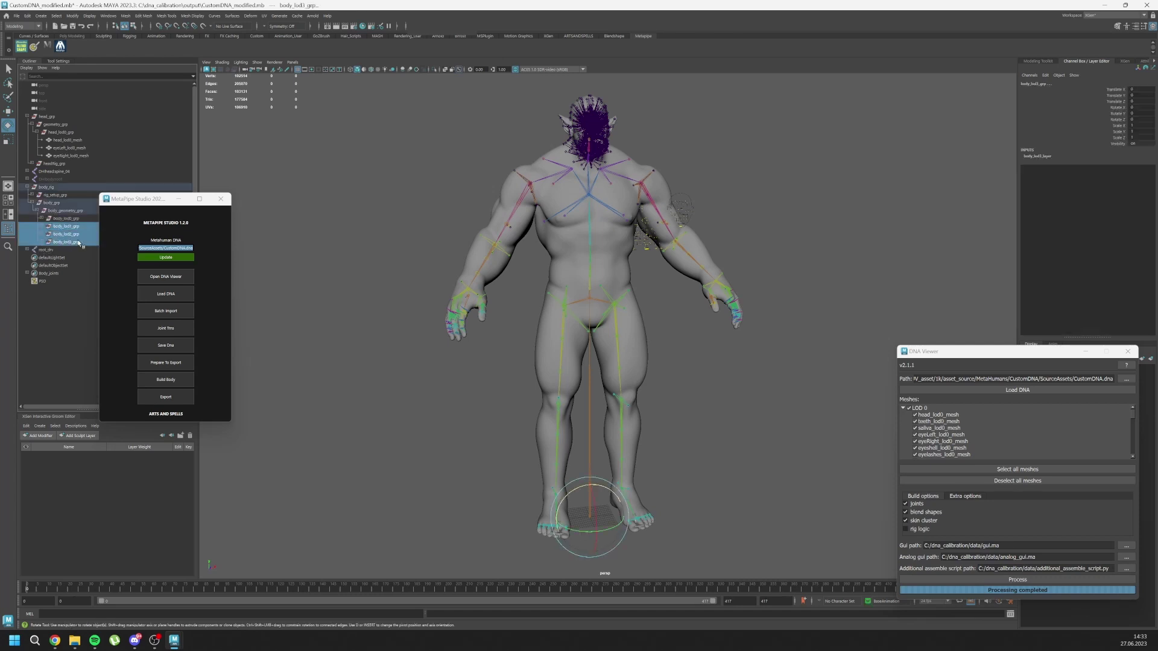
click(83, 228)
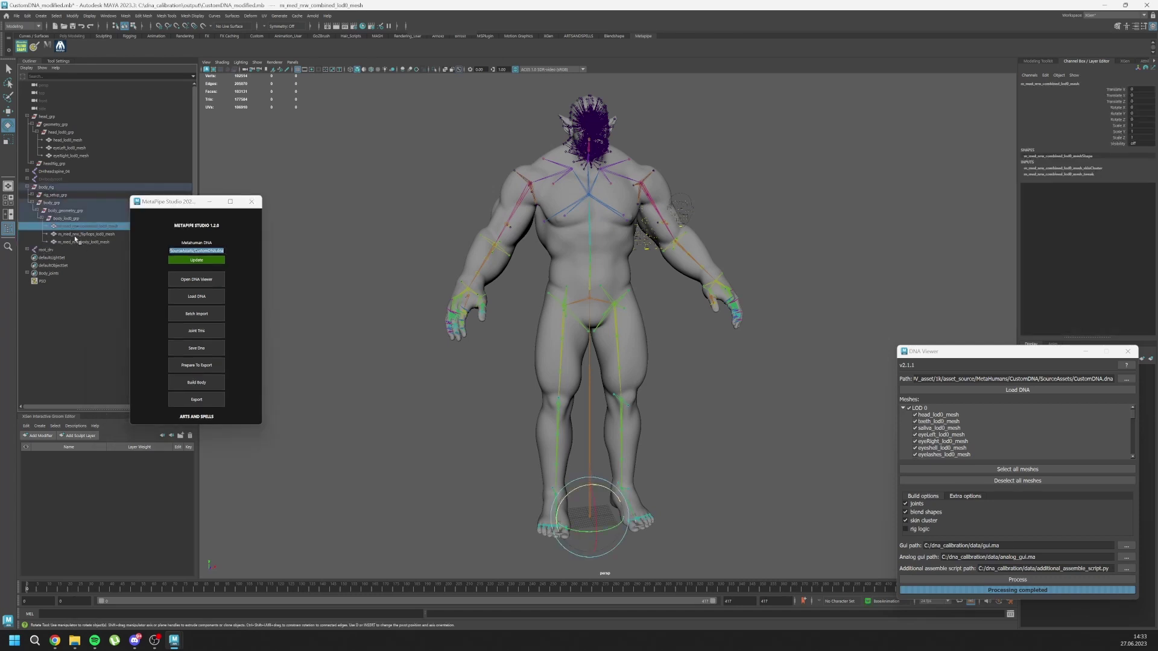
ctrl+click(76, 234)
key(Delete)
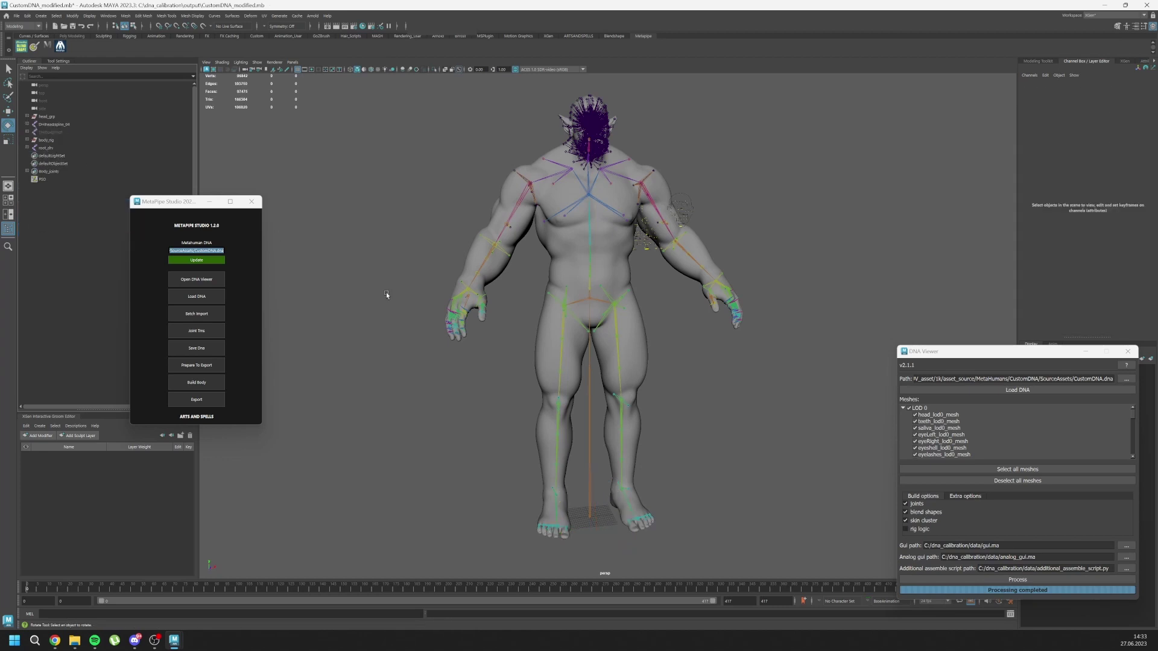
- Assign a purple material to the orc head mesh and frame the full body
alt+drag(432, 295, 461, 314)
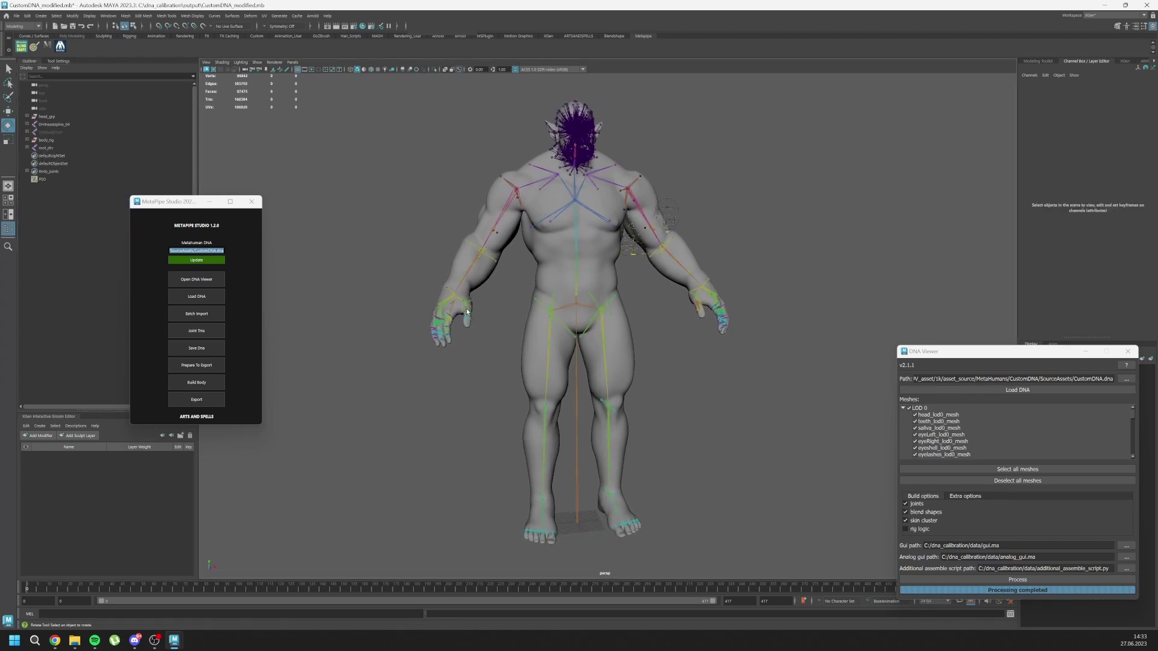
click(196, 400)
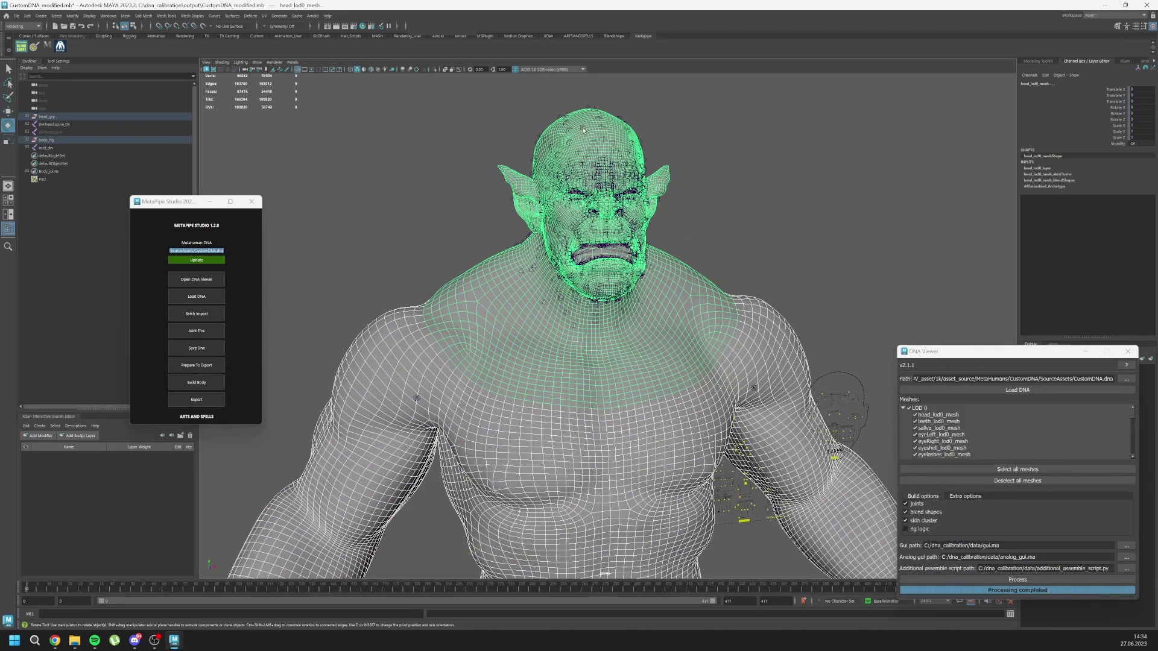
scroll(546, 276, down, 2)
scroll(545, 276, down, 4)
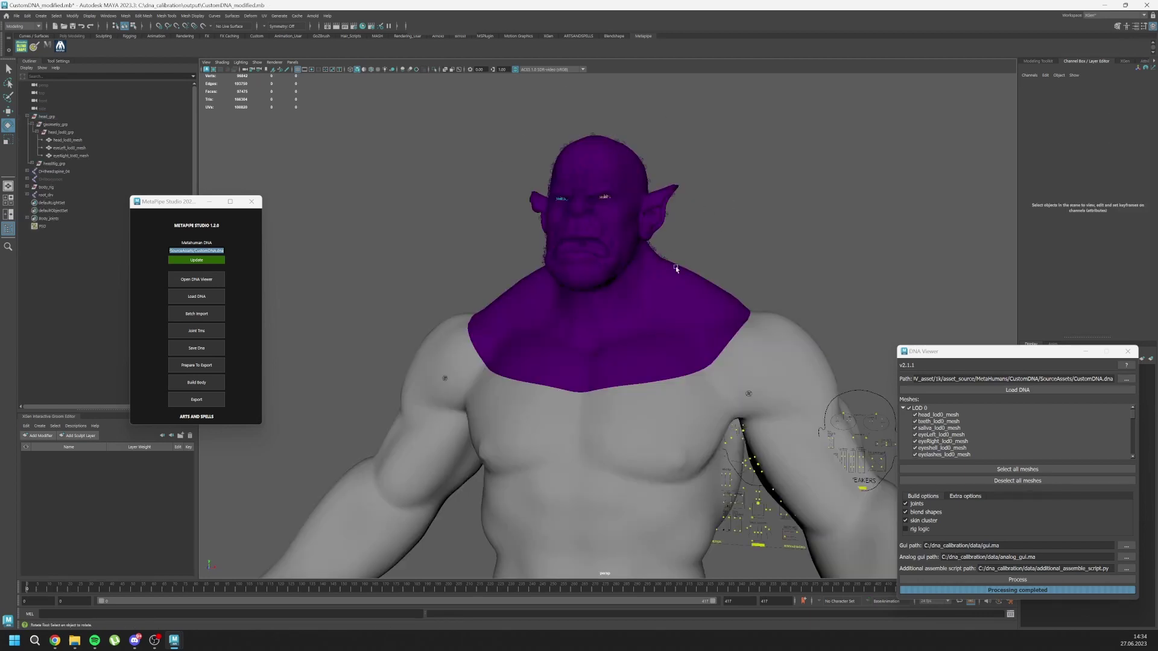
scroll(676, 265, down, 5)
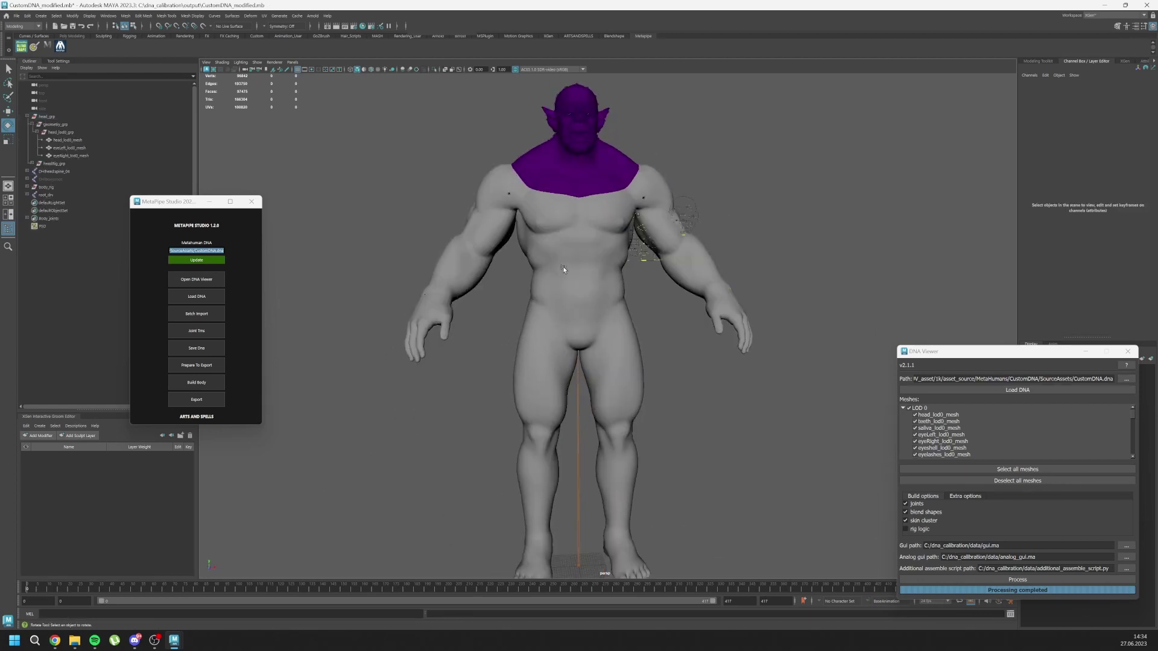
scroll(567, 268, down, 1)
alt+middle_drag(562, 302, 566, 287)
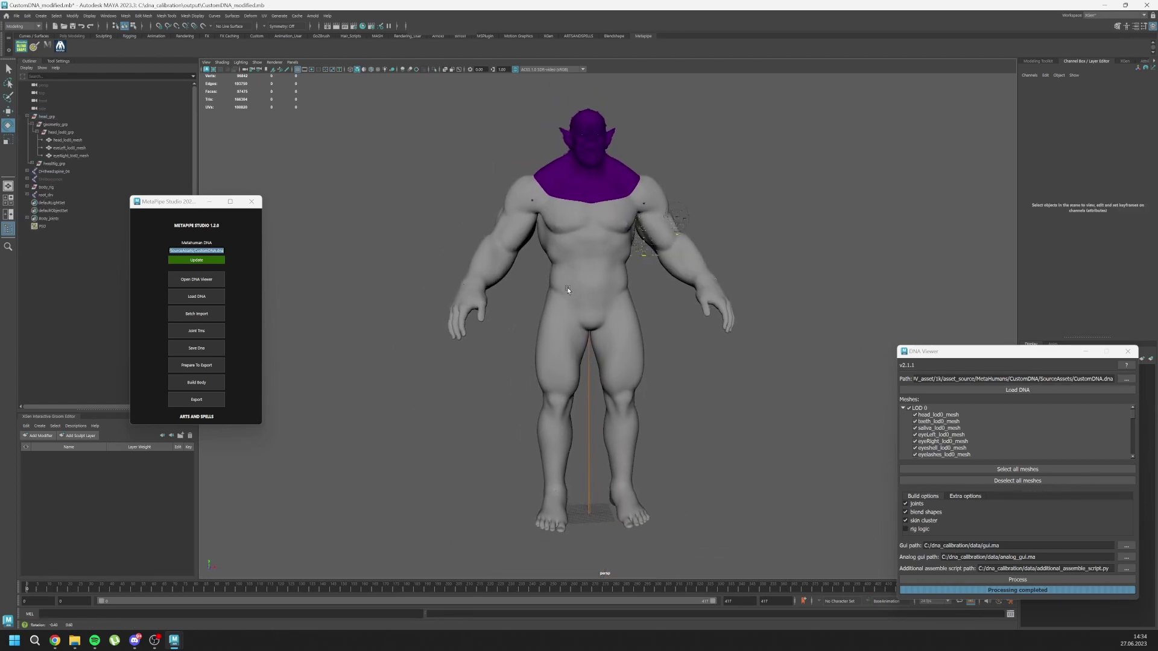
- Export the rigged orc to FBX from MetaPipe Studio and review the warnings report
click(191, 406)
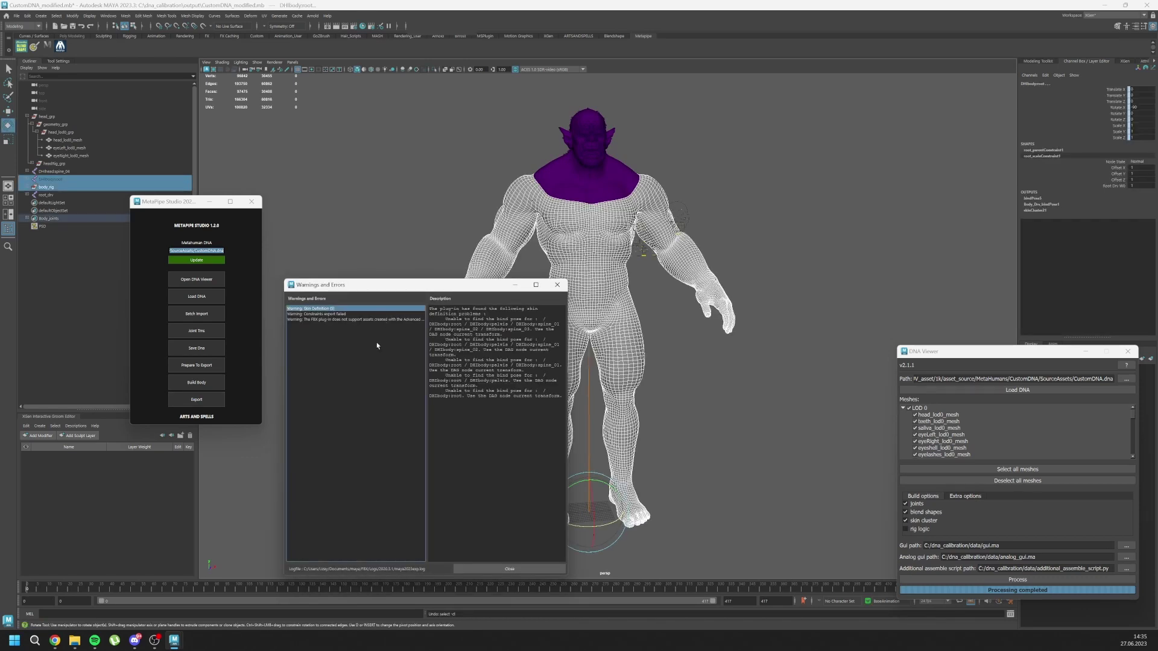